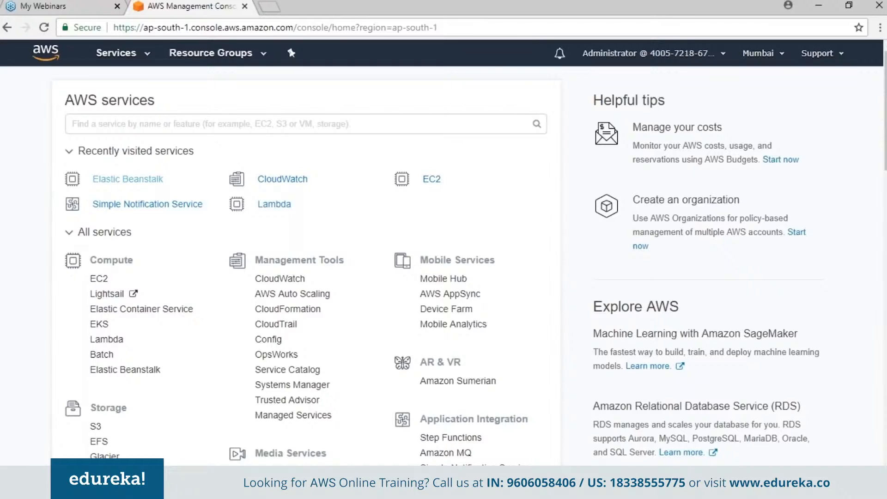
- Open the Elastic Beanstalk service and look through its welcome page
left_click(128, 180)
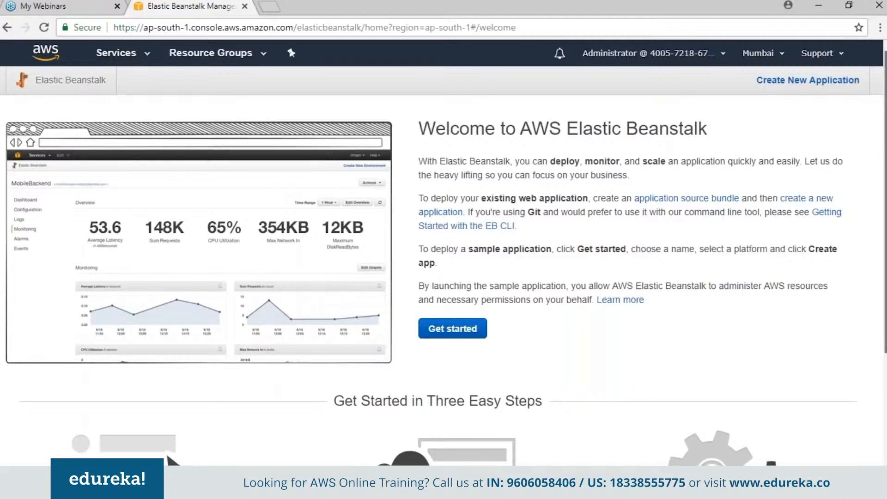
scroll(443, 231, "down", 3)
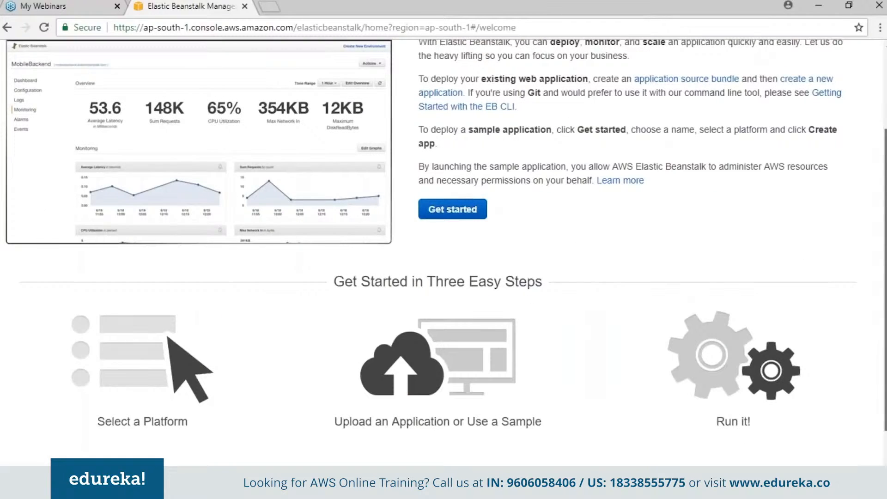
scroll(444, 231, "down", 2)
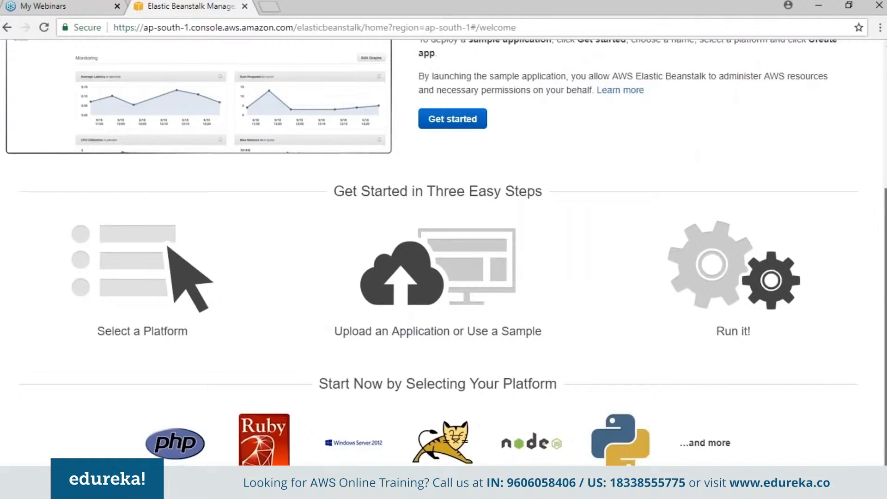
scroll(443, 252, "up", 4)
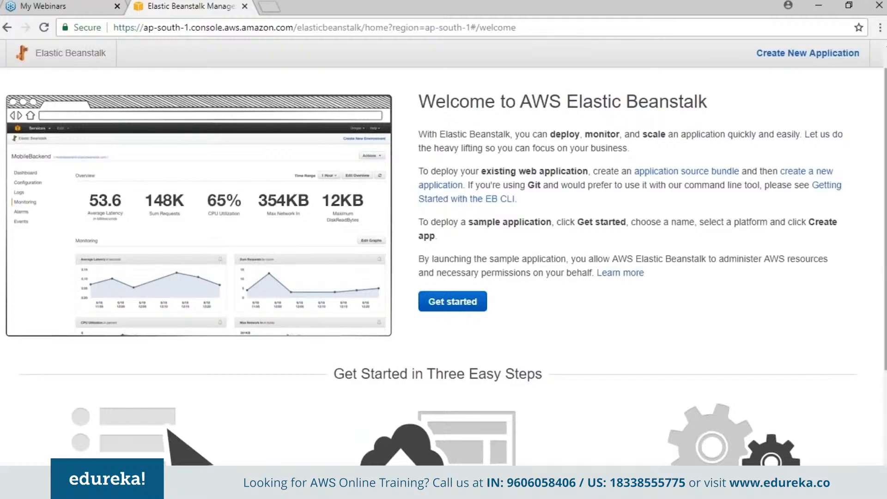
scroll(793, 76, "up", 1)
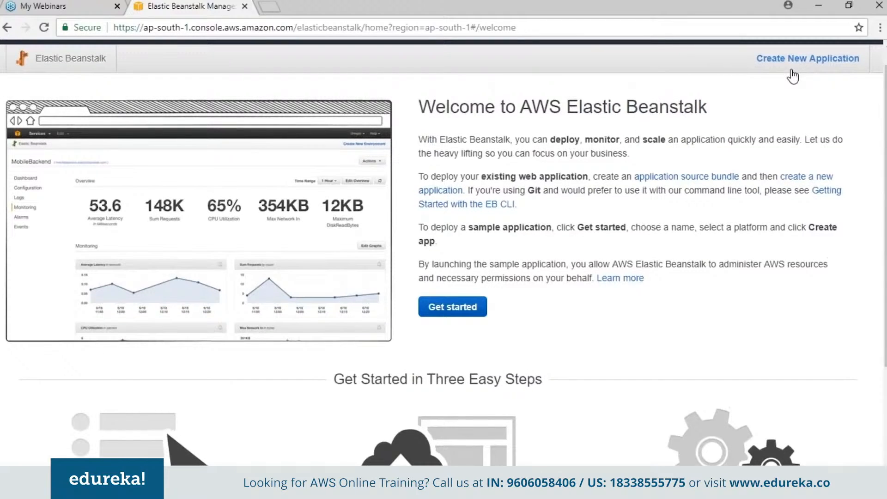
- Create a new application named tomcatapp with the description "my new web app"
left_click(808, 59)
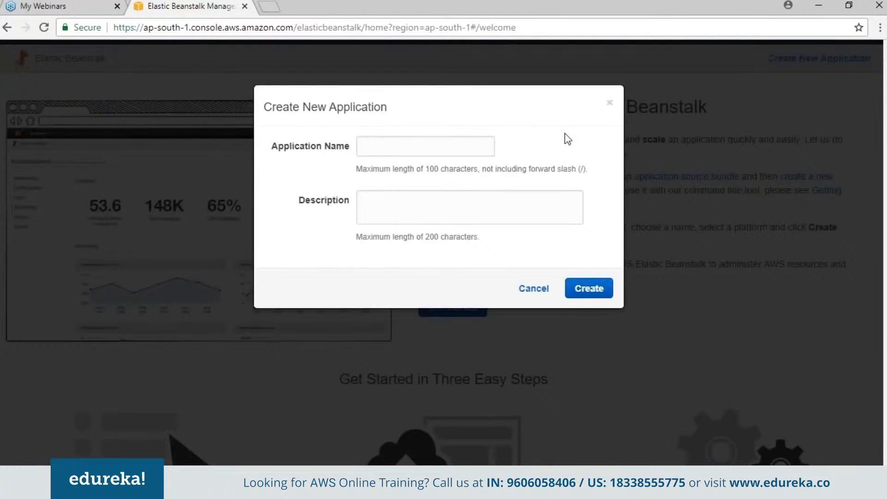
left_click(408, 148)
type("t")
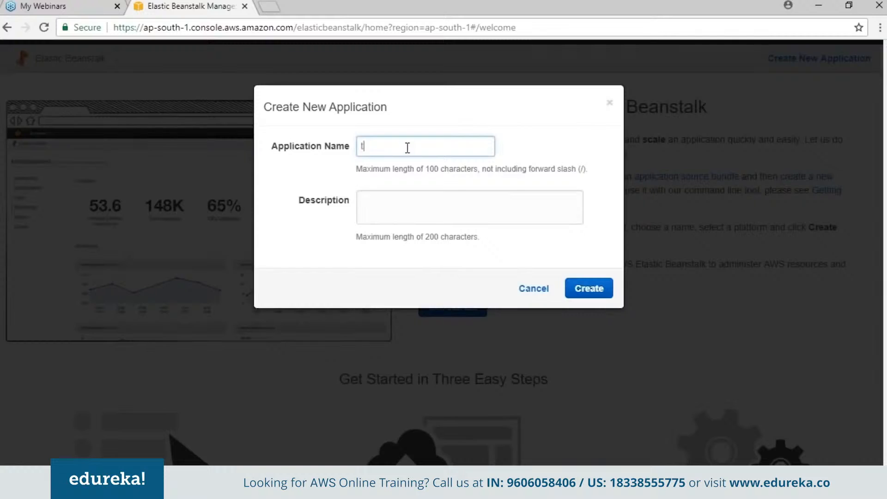
type("omcatapp")
left_click(399, 221)
type("my new web ")
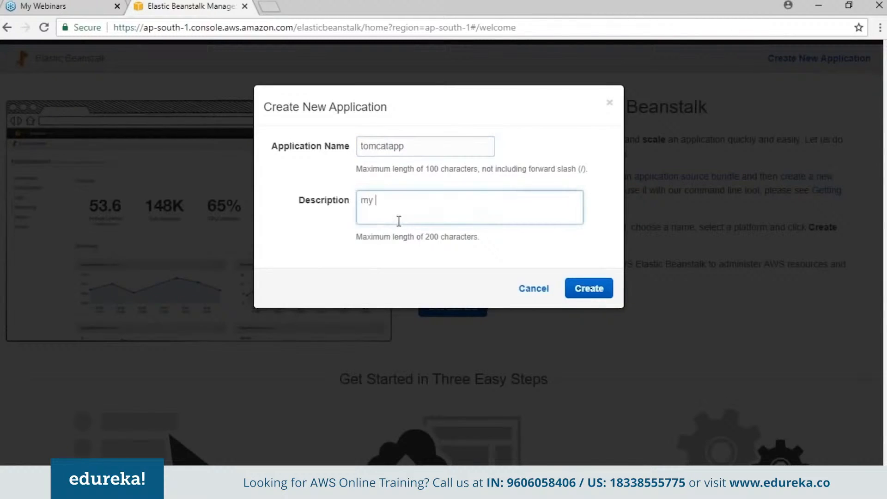
type("app")
left_click(598, 291)
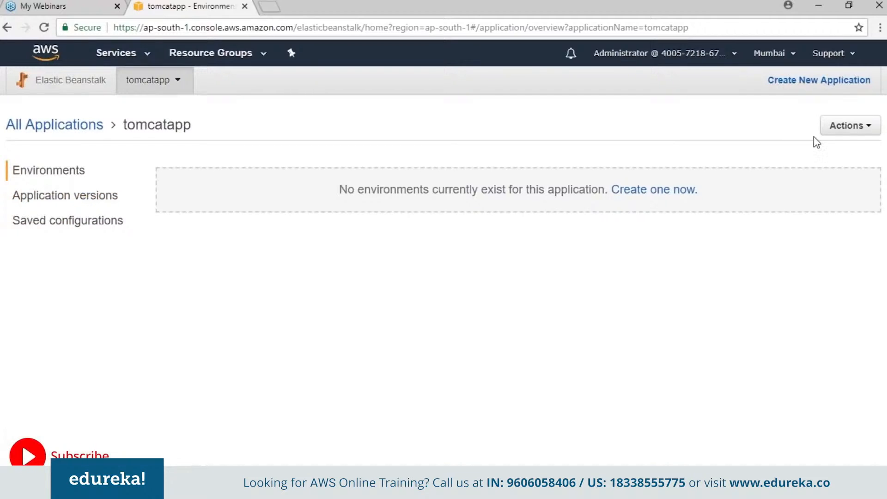
- Start creating an environment for tomcatapp using the web server environment tier
left_click(847, 137)
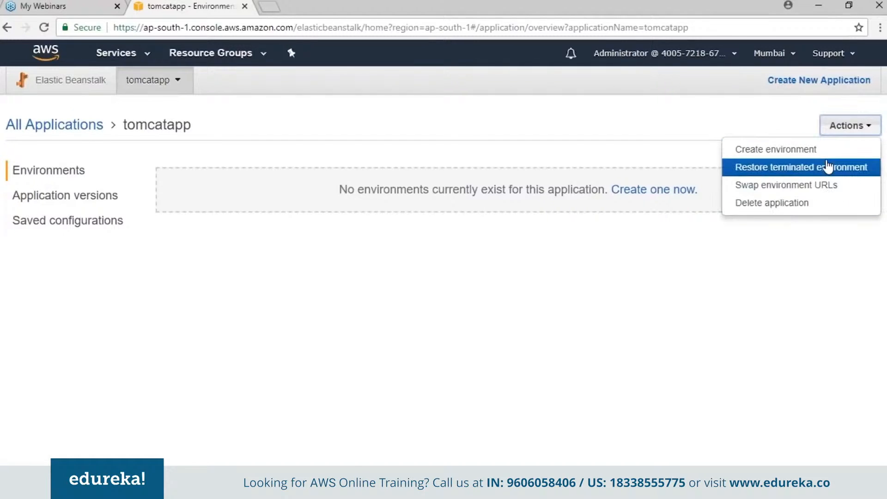
left_click(776, 149)
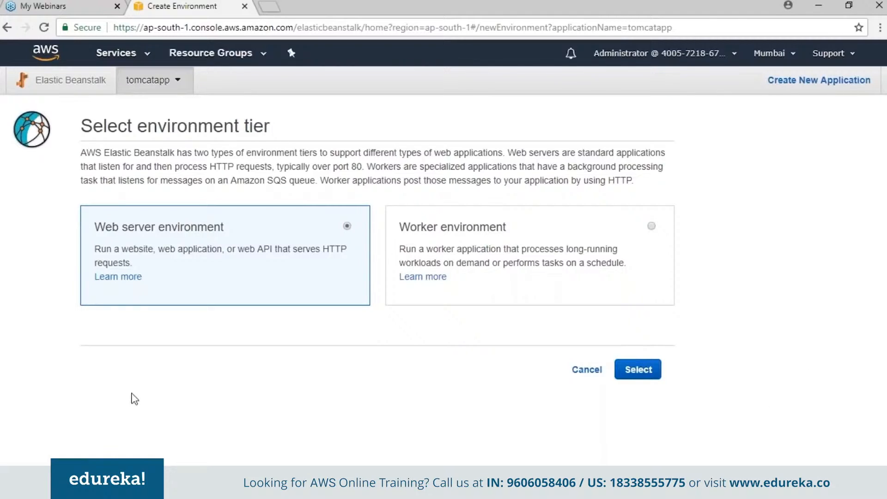
left_click(635, 375)
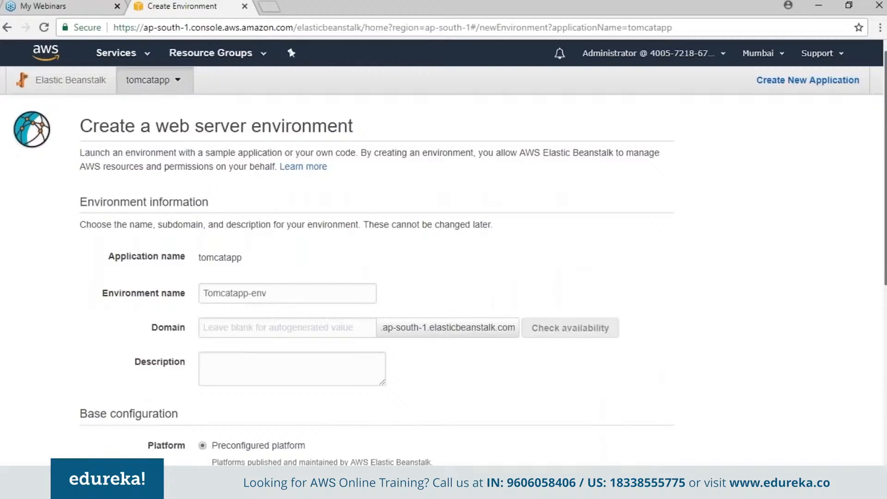
- Set the environment's domain to mytomapp and check its availability
scroll(443, 253, "down", 1)
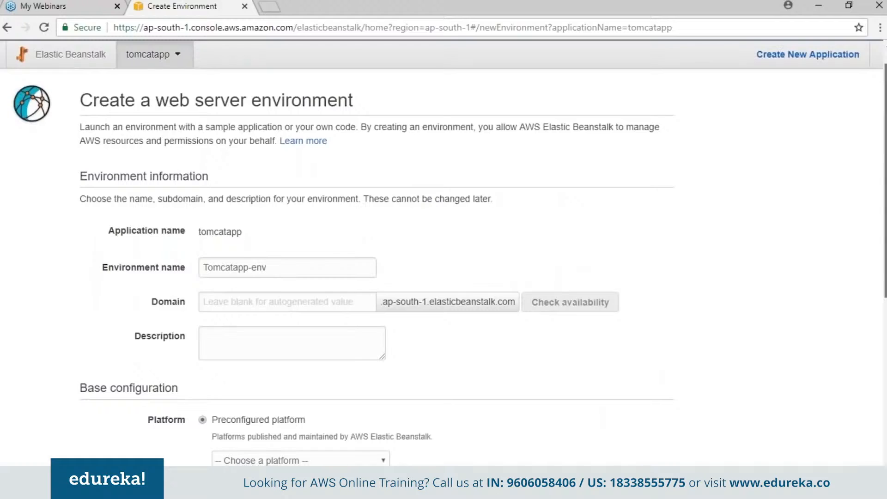
scroll(293, 211, "down", 2)
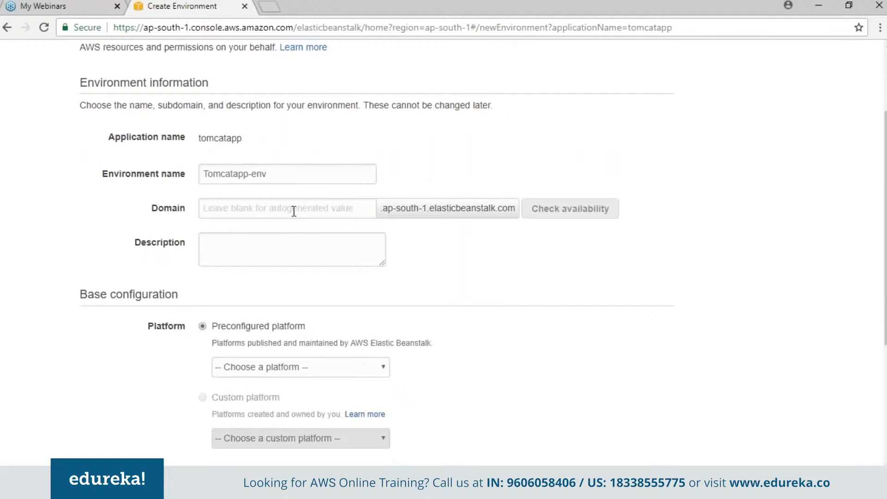
left_click(294, 211)
type("mttomapp")
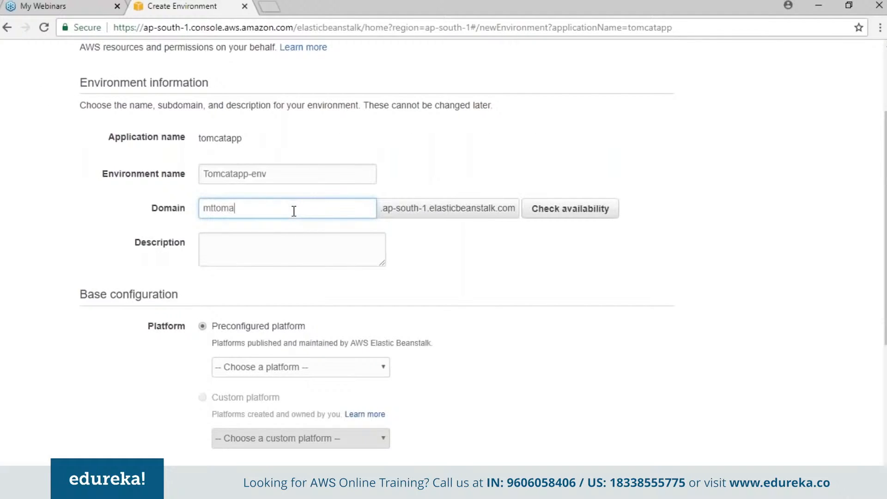
left_click(217, 209)
key("BackSpace")
key("BackSpace")
type("yt")
left_click(580, 216)
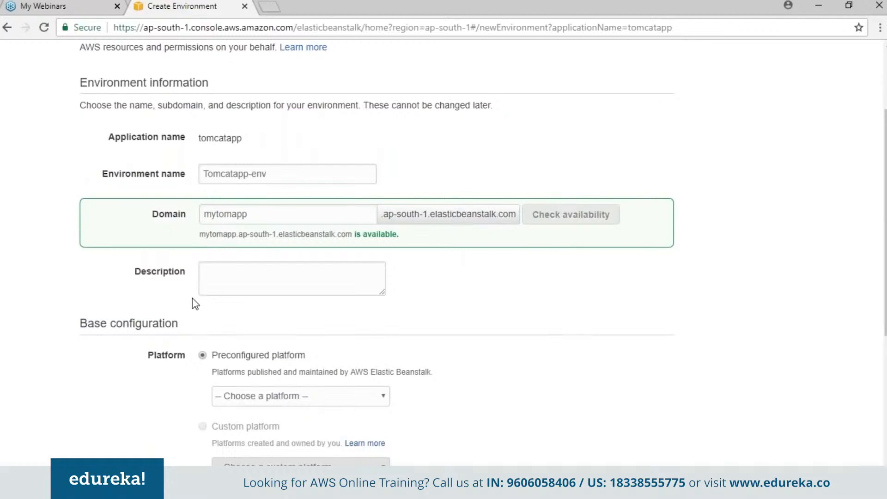
- Enter "my new web app" as the environment's description
left_click(223, 282)
type("my")
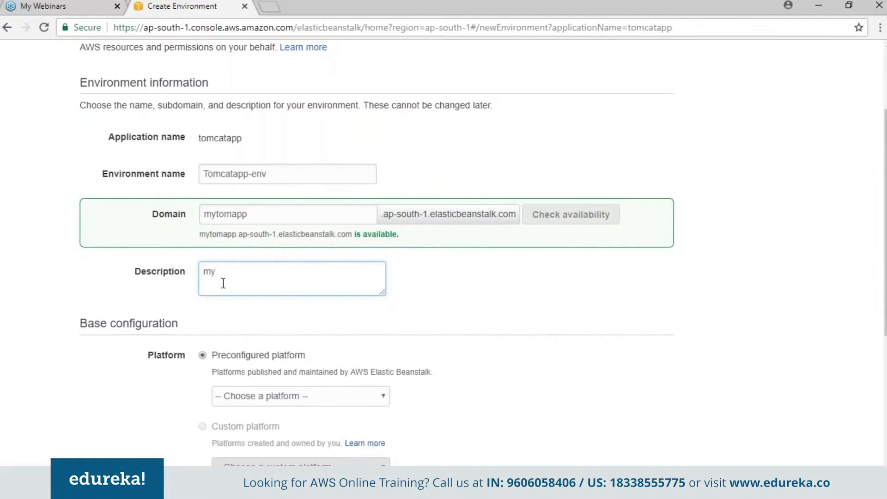
type(" new web app")
- Choose the preconfigured Tomcat platform and create the environment with the sample application code
scroll(223, 283, "down", 1)
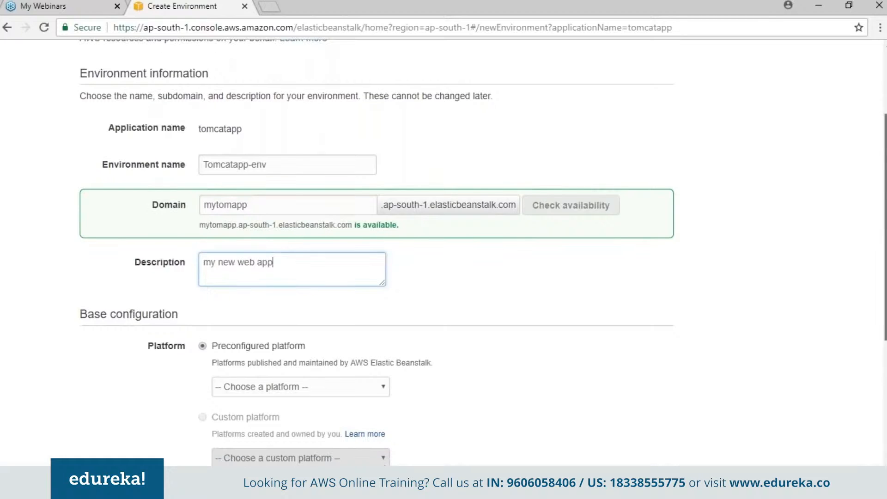
scroll(810, 423, "down", 3)
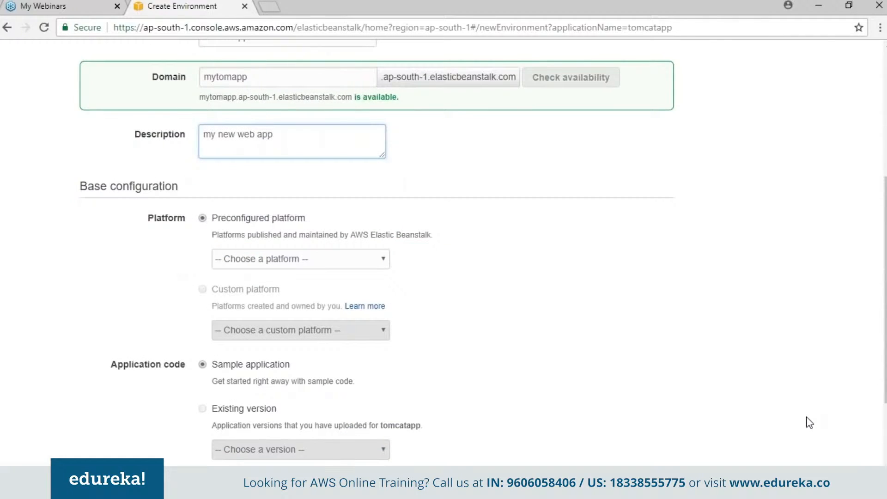
left_click(360, 259)
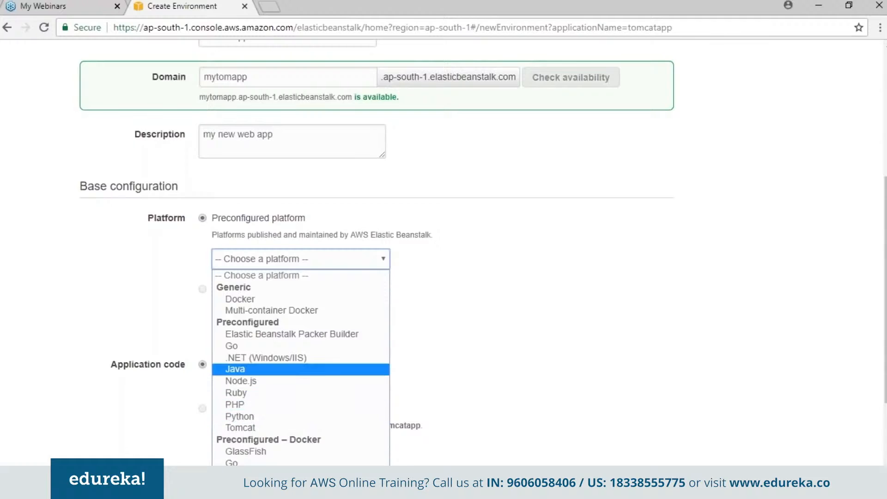
left_click(536, 299)
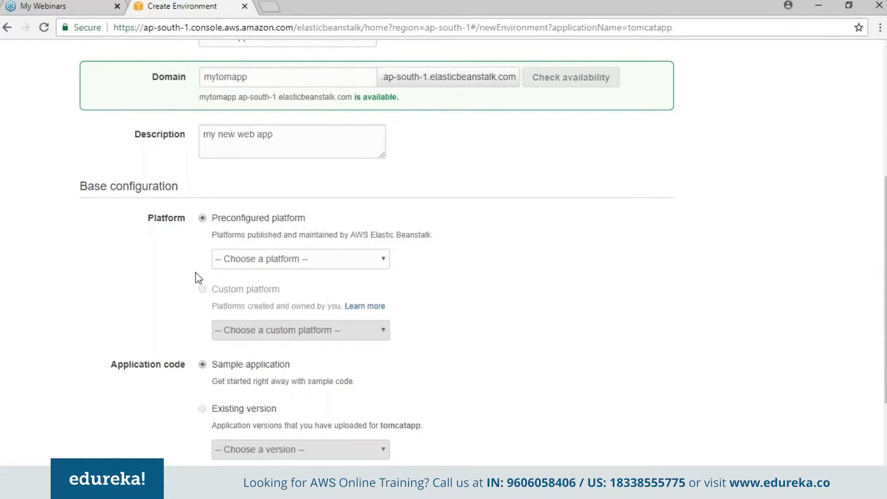
left_click(371, 259)
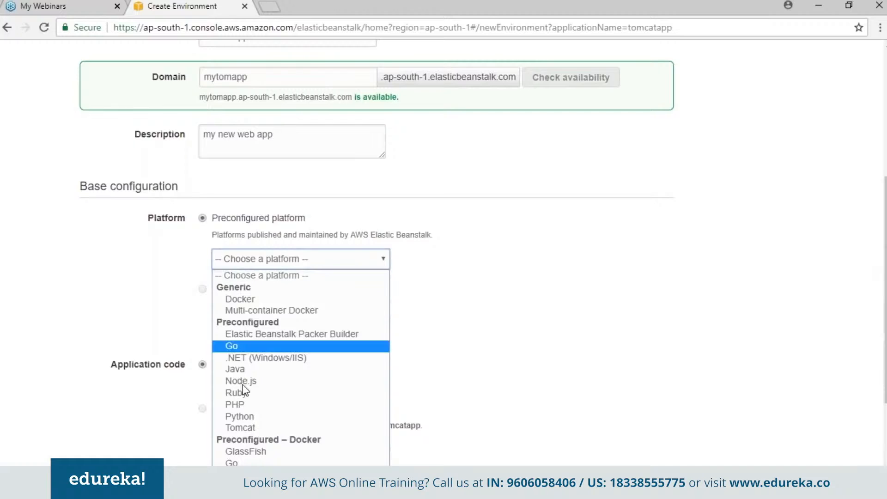
left_click(234, 428)
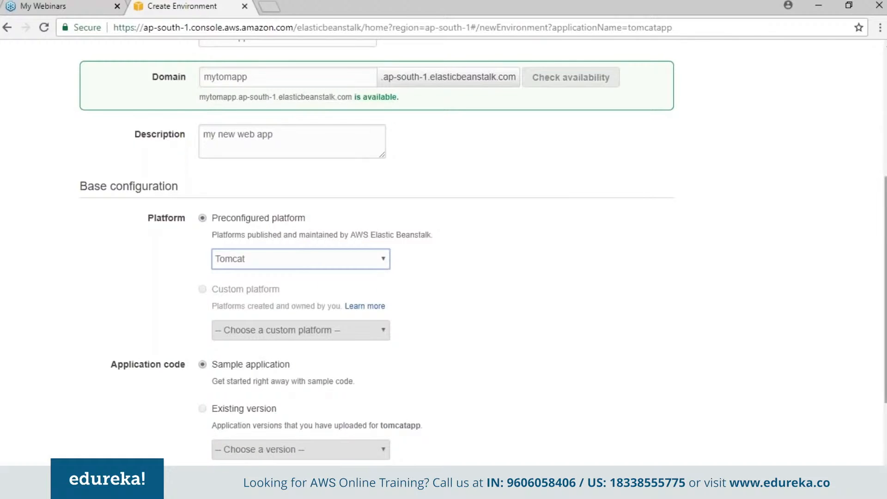
scroll(703, 158, "down", 3)
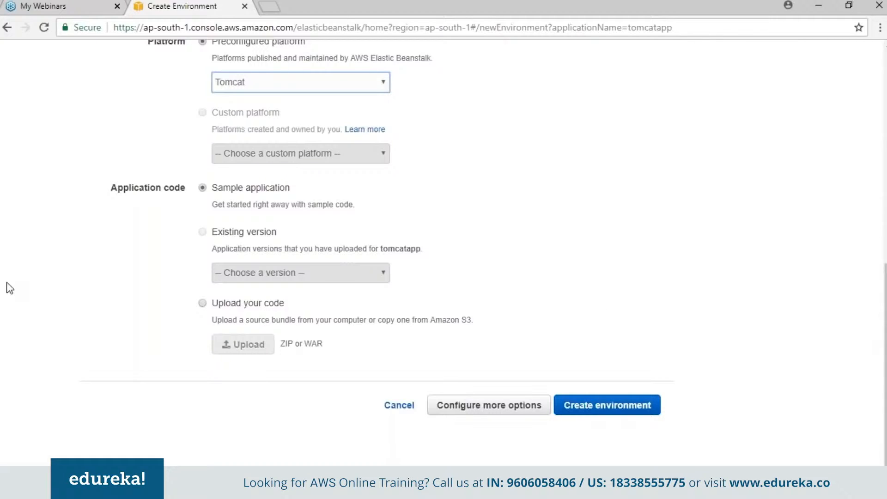
left_click(596, 408)
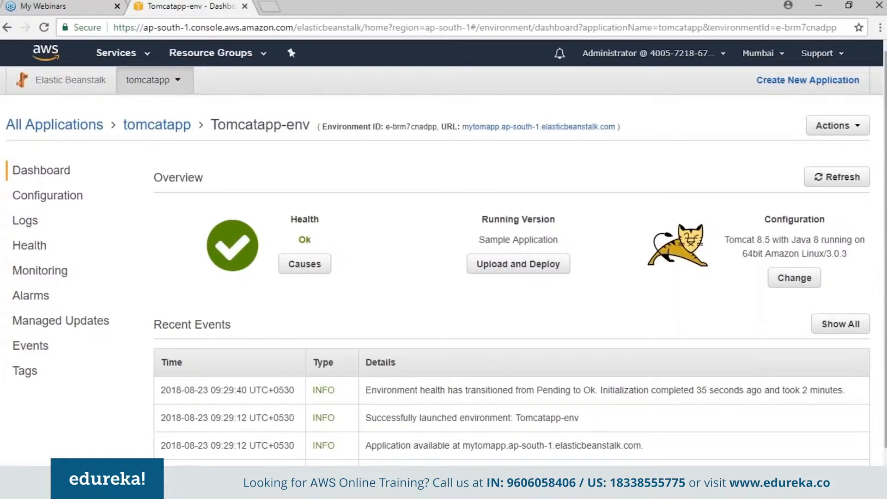
- Open the instance settings in the Tomcatapp-env configuration and examine the available instance types
left_click(29, 199)
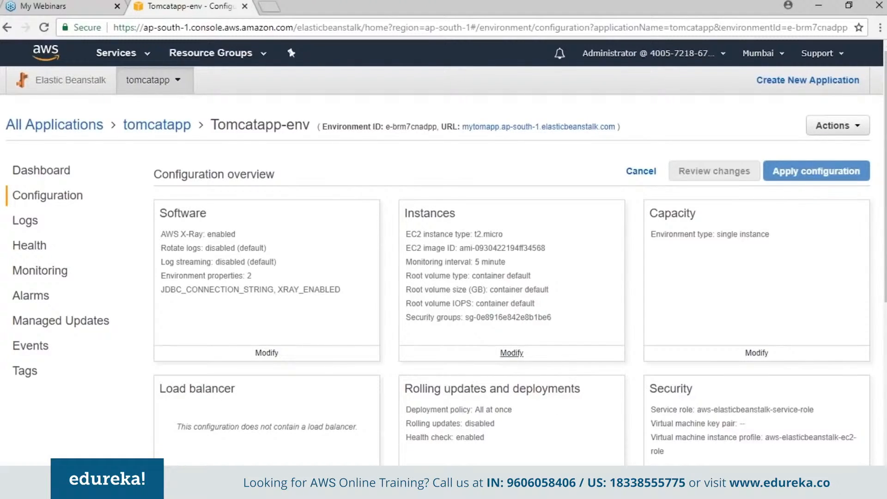
left_click(511, 353)
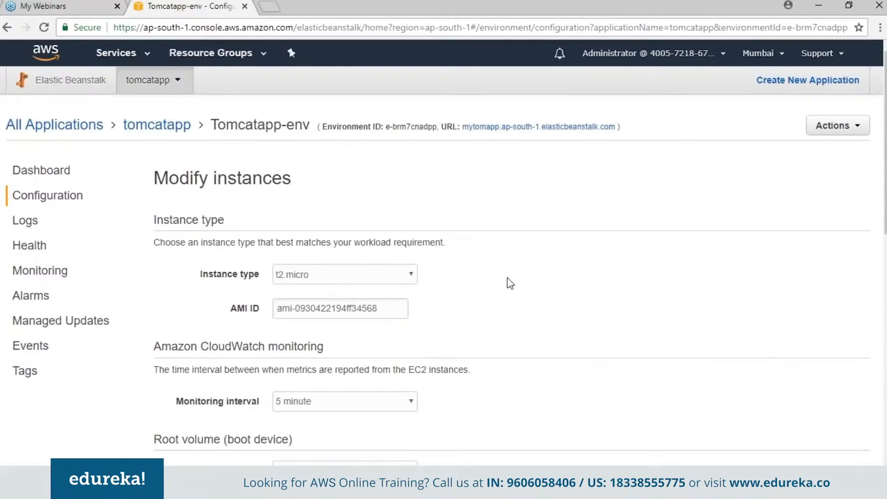
left_click(411, 278)
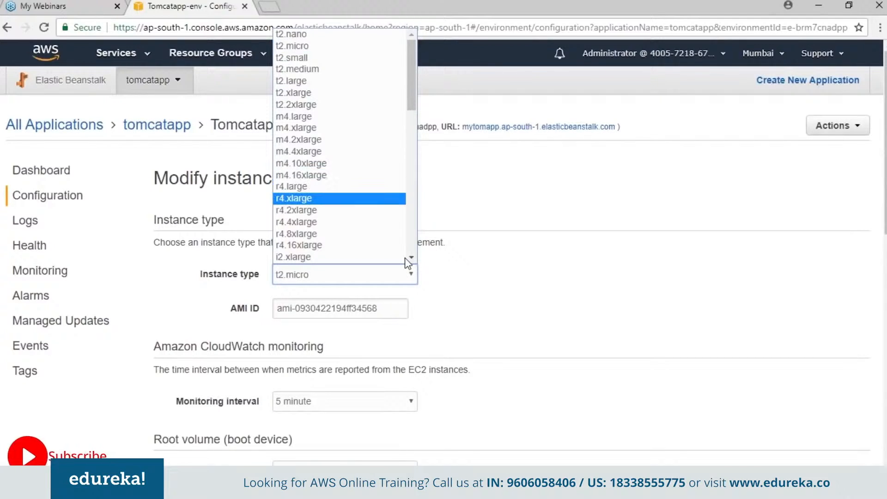
left_click(578, 292)
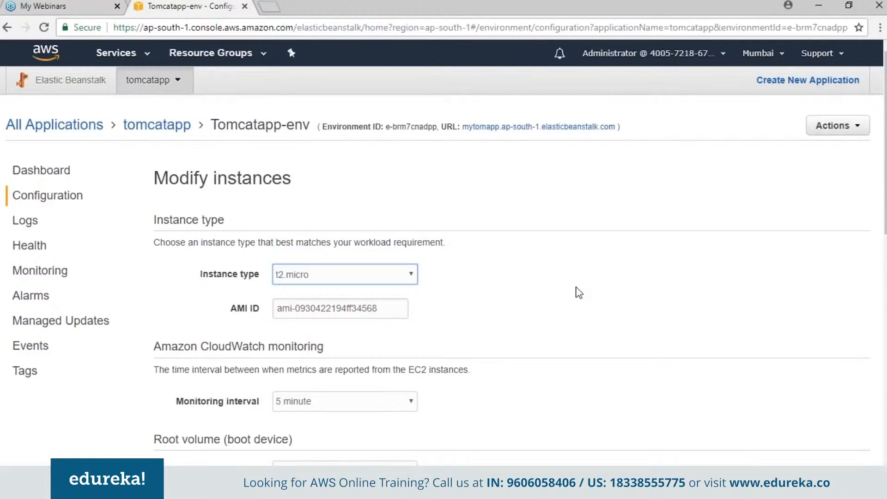
- Examine the monitoring interval choices, root volume types and EC2 security groups in the instance settings
scroll(579, 292, "down", 1)
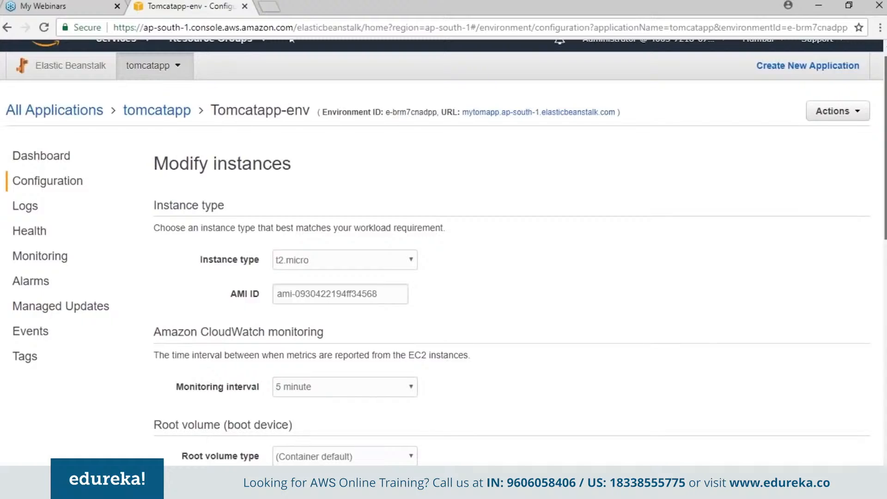
scroll(474, 195, "down", 4)
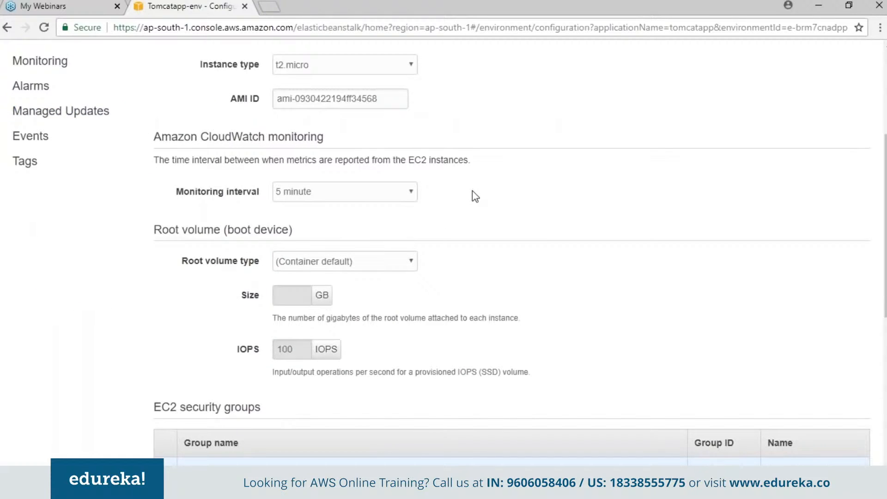
left_click(393, 193)
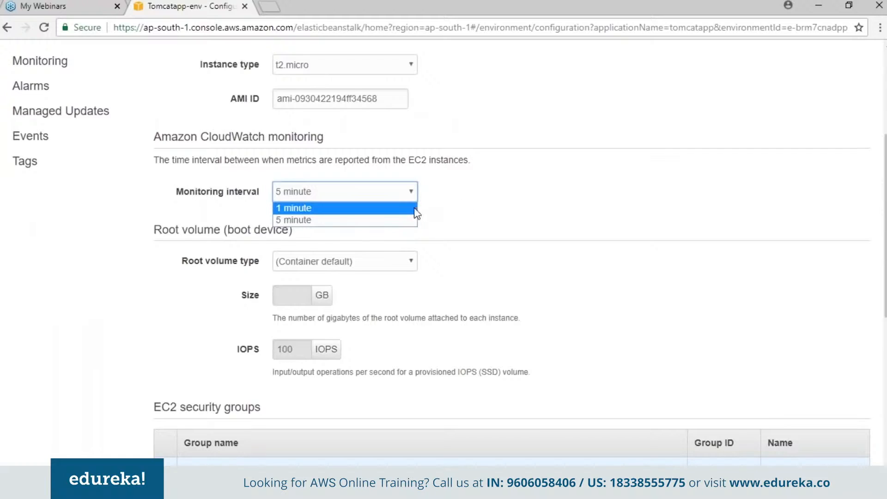
left_click(550, 217)
scroll(825, 252, "down", 2)
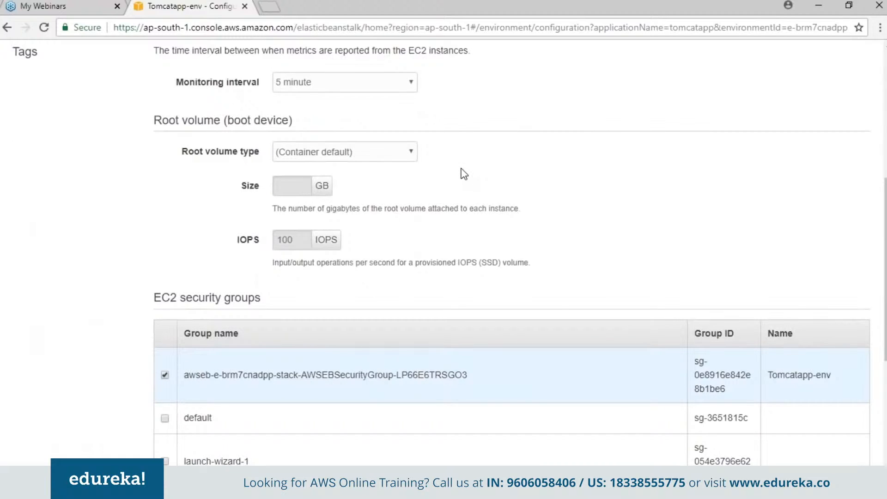
left_click(405, 157)
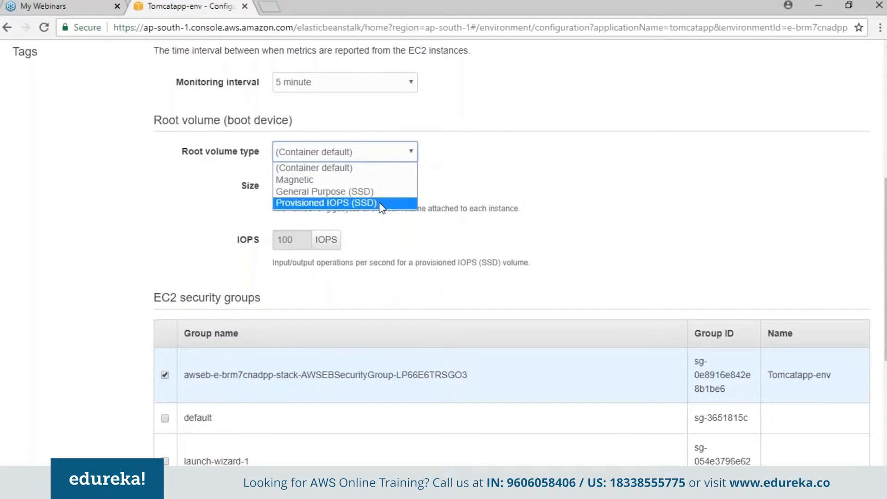
left_click_drag(885, 268, 885, 365)
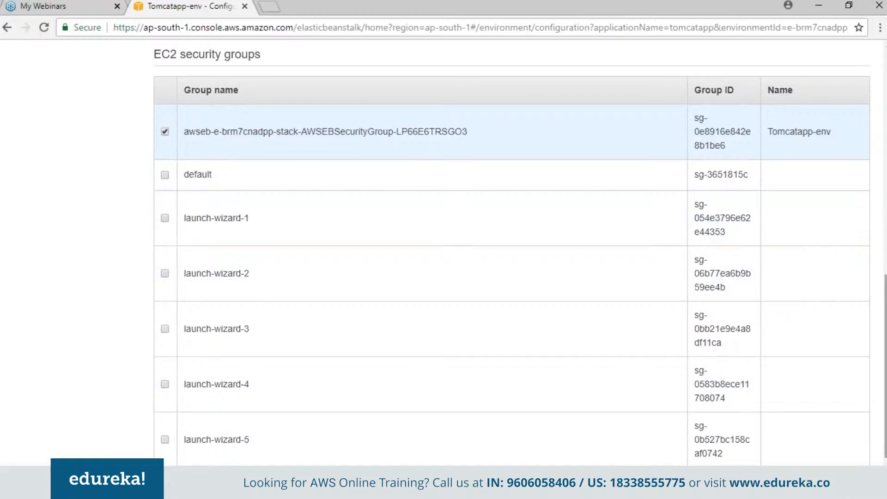
- Apply the instance settings with the Tomcatapp-env security group selected
scroll(509, 254, "down", 2)
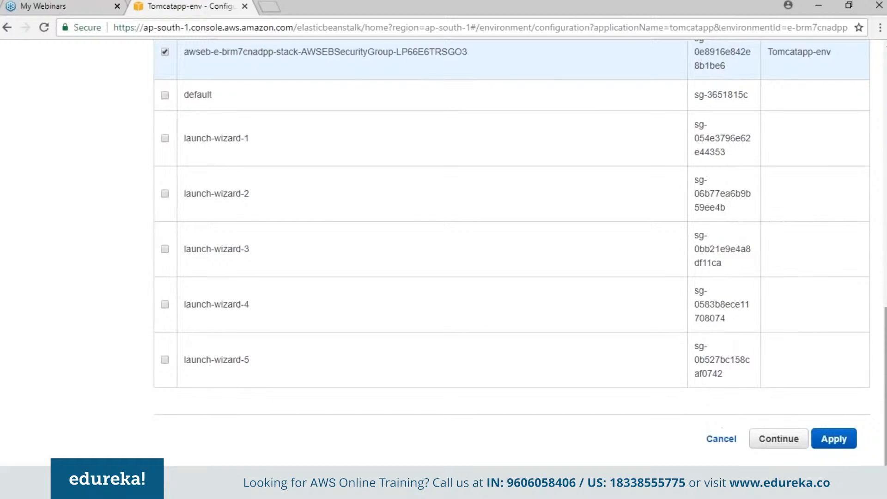
left_click(841, 444)
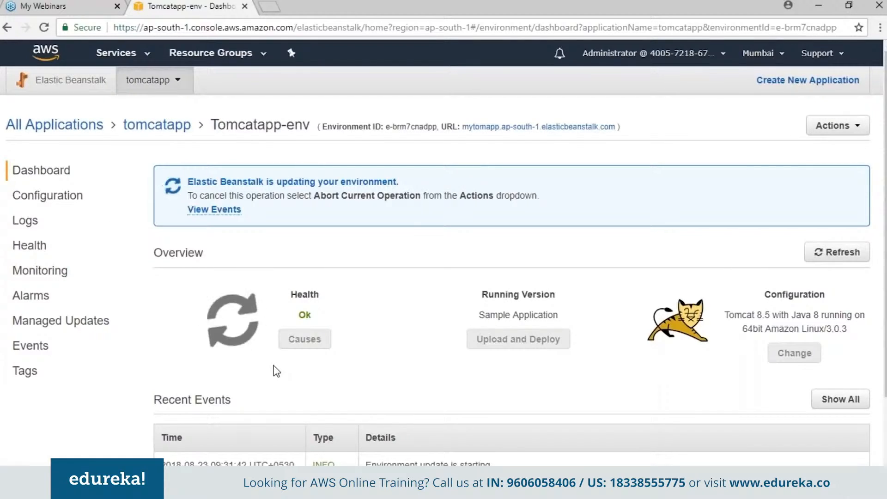
- Examine the environment type choices and time-based scaling options in the environment's capacity settings, and leave them without applying anything
left_click(69, 203)
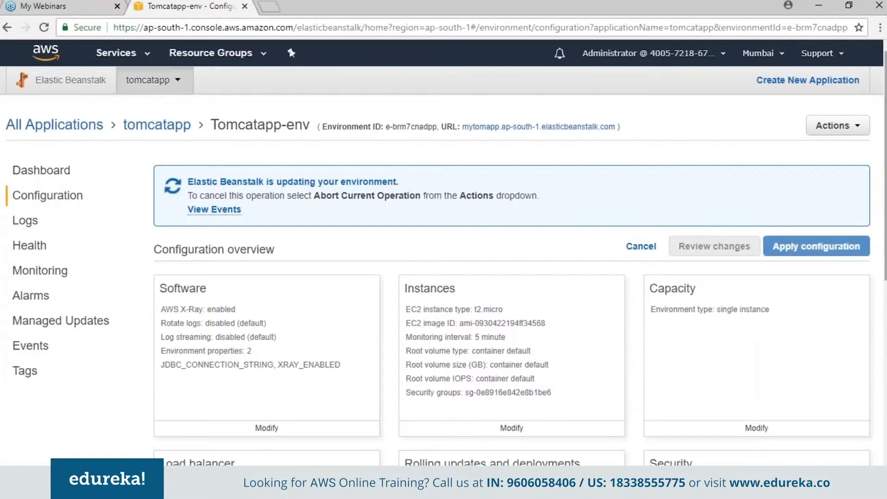
scroll(836, 345, "down", 3)
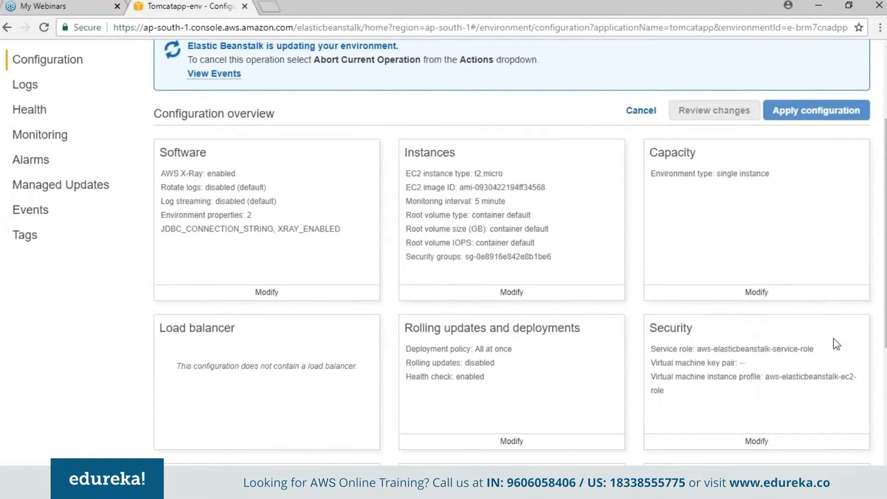
left_click(760, 295)
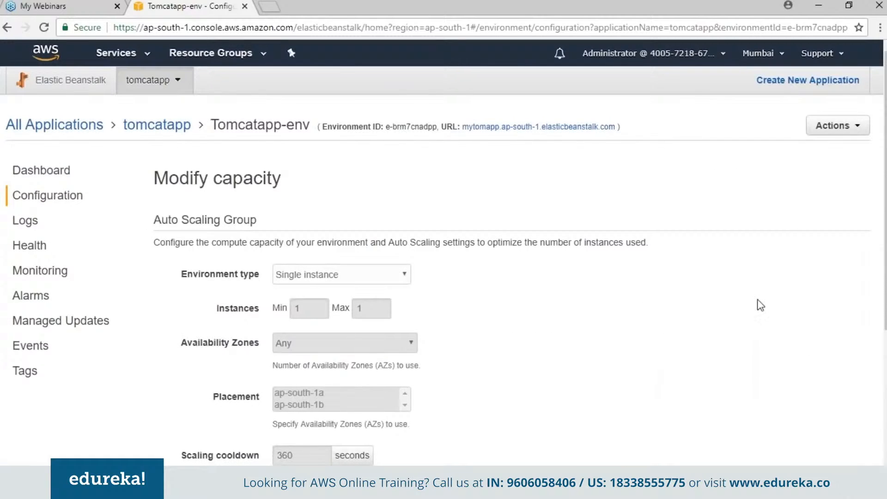
left_click(402, 277)
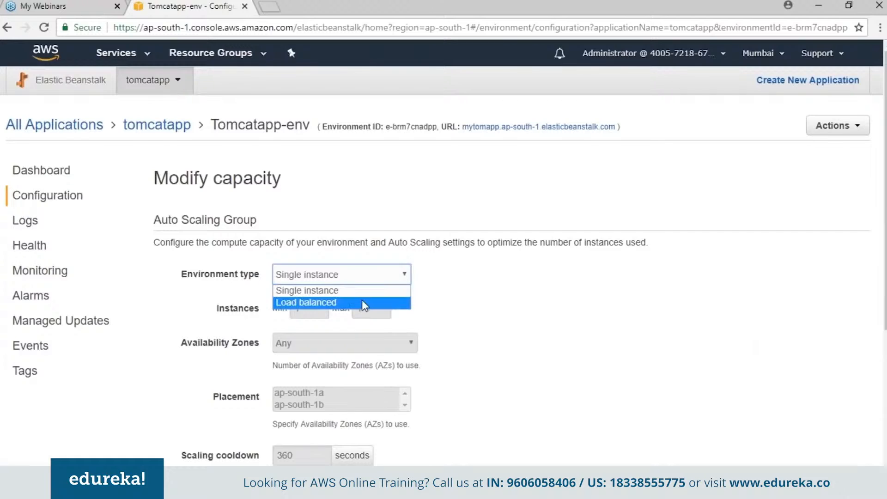
left_click(848, 287)
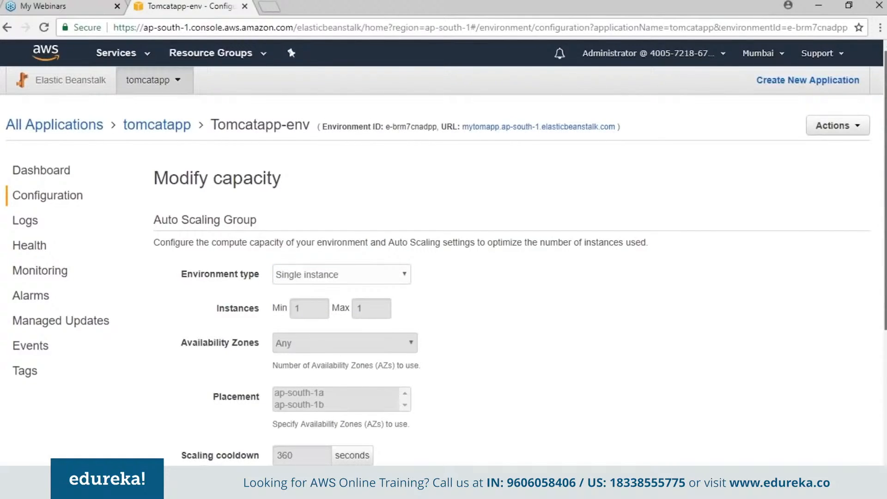
scroll(442, 259, "down", 1)
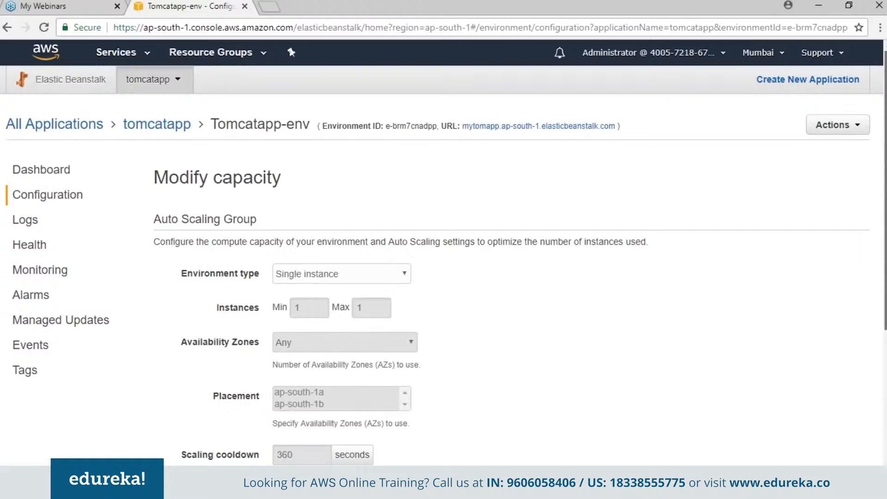
scroll(442, 259, "down", 5)
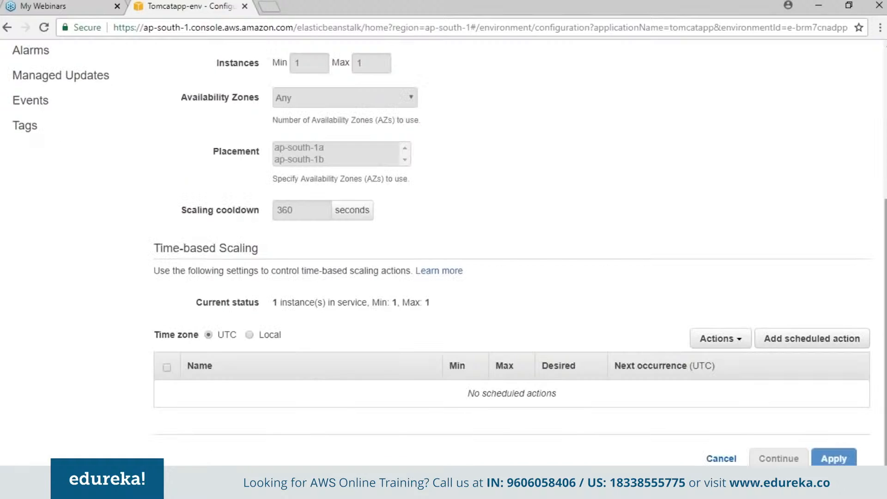
left_click(721, 457)
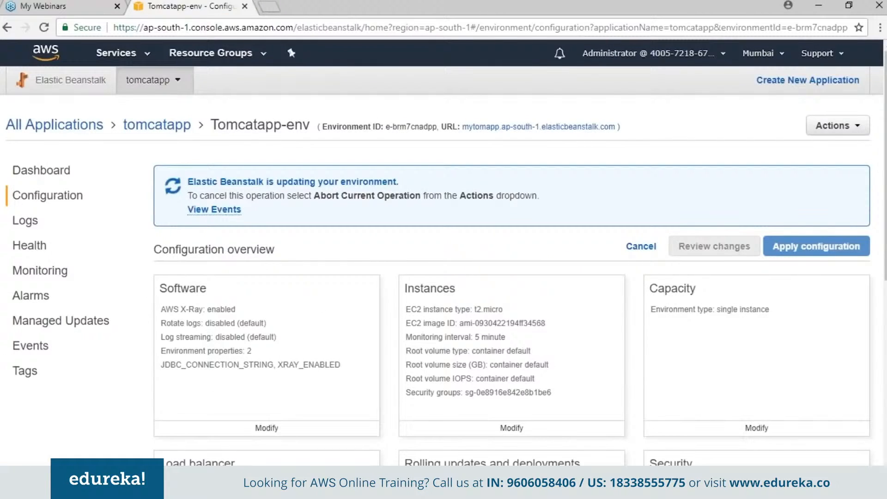
- Examine the health reporting options in the monitoring settings and review the remaining categories of the configuration overview
scroll(255, 340, "down", 6)
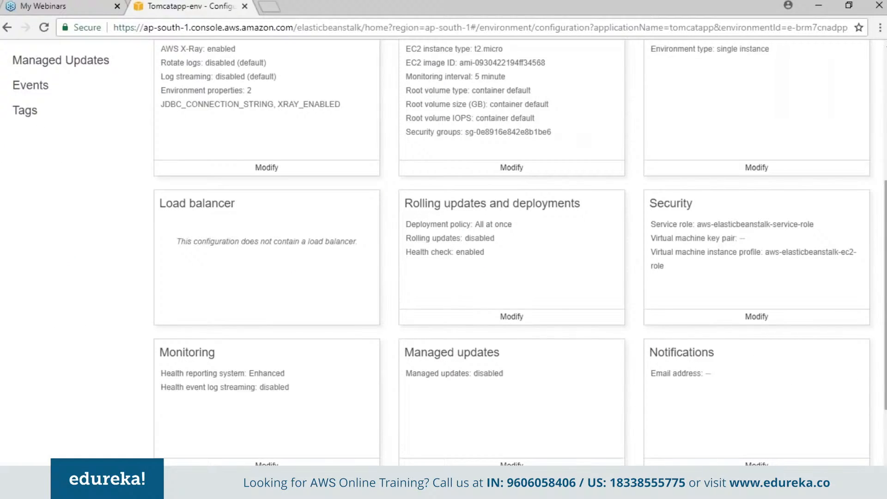
left_click(307, 462)
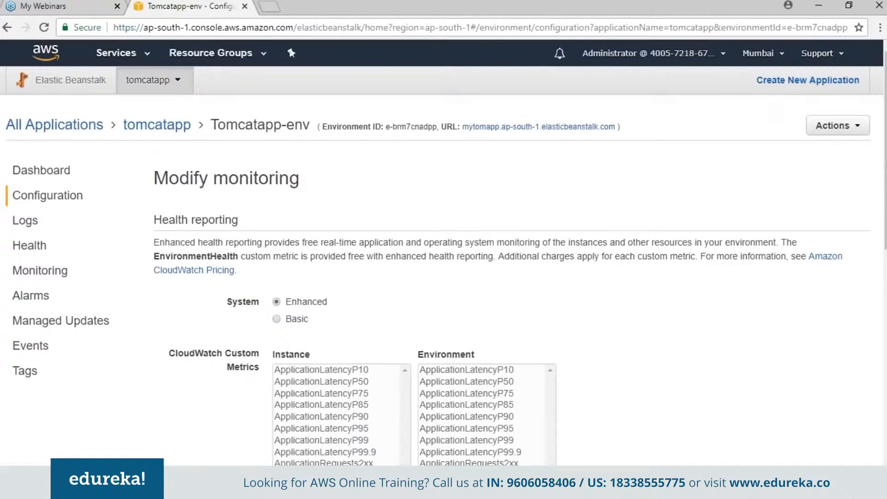
left_click_drag(886, 244, 886, 462)
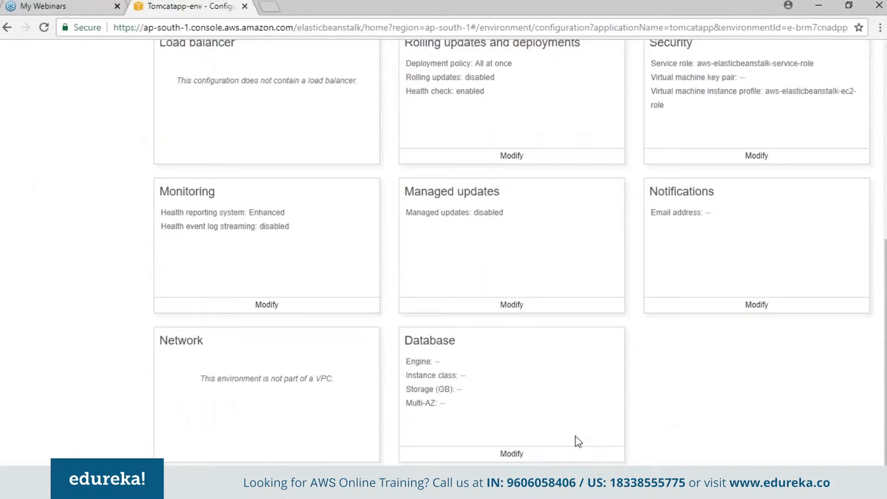
left_click_drag(886, 370, 886, 334)
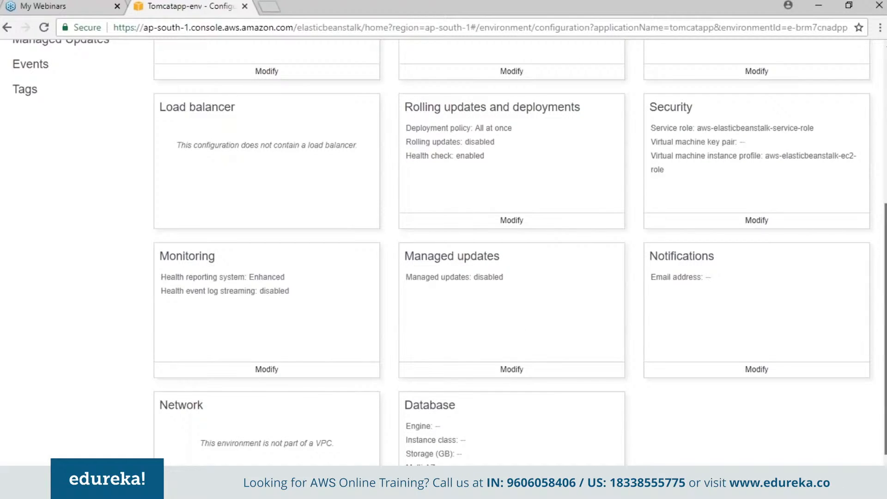
left_click_drag(886, 329, 886, 177)
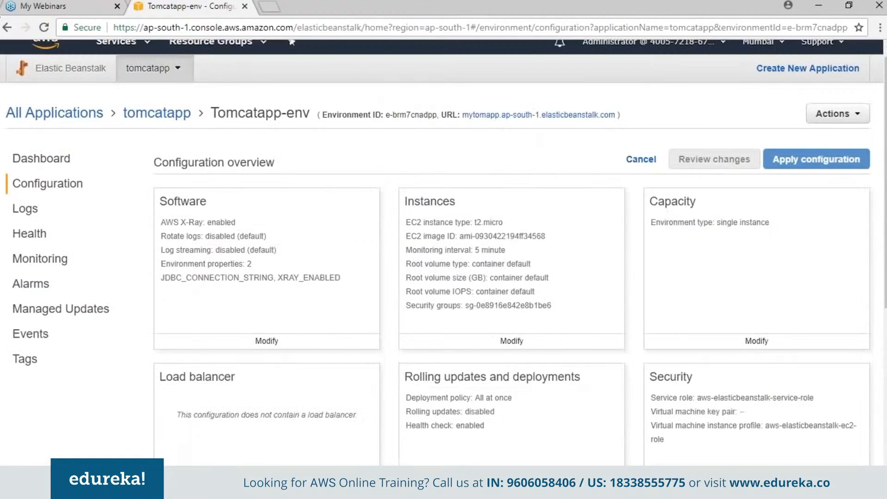
- Request the full logs for the Tomcatapp-env environment
left_click(25, 209)
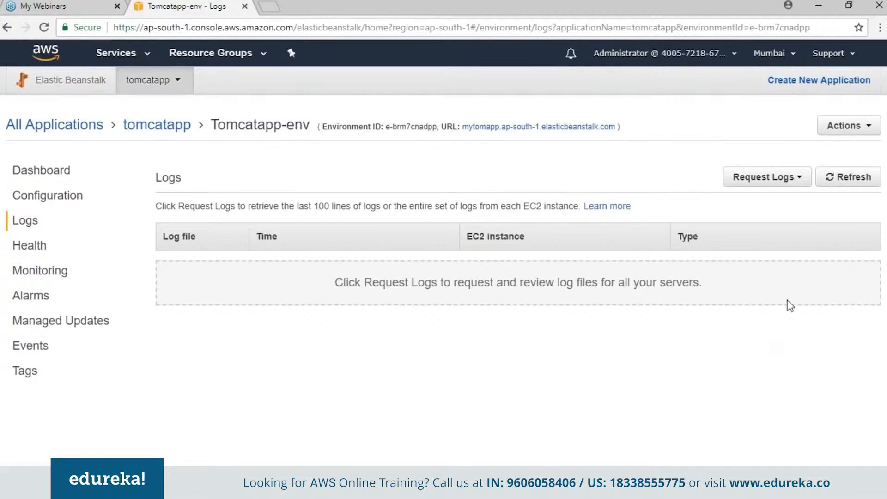
left_click(791, 180)
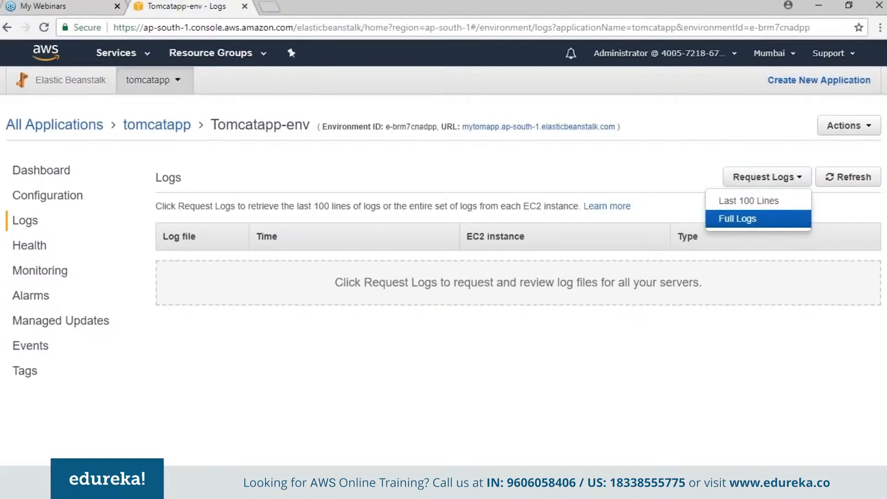
left_click(738, 218)
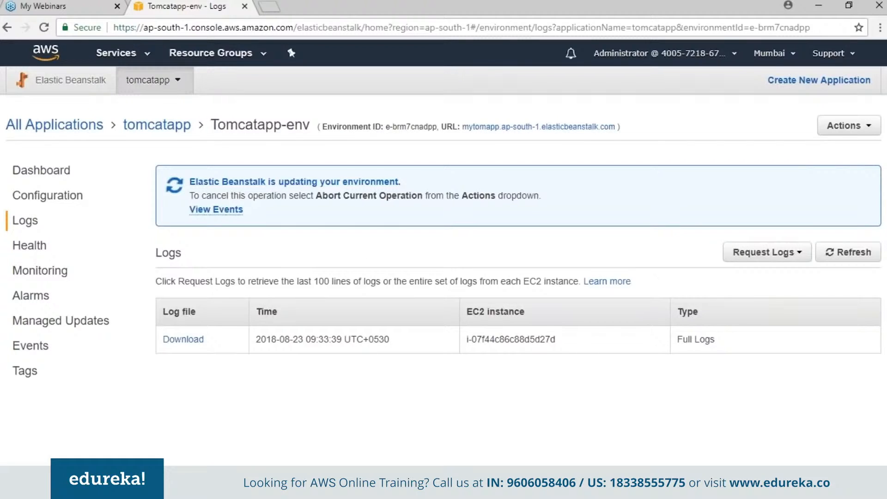
- Examine the environment's enhanced health overview and its monitoring graphs
left_click(30, 244)
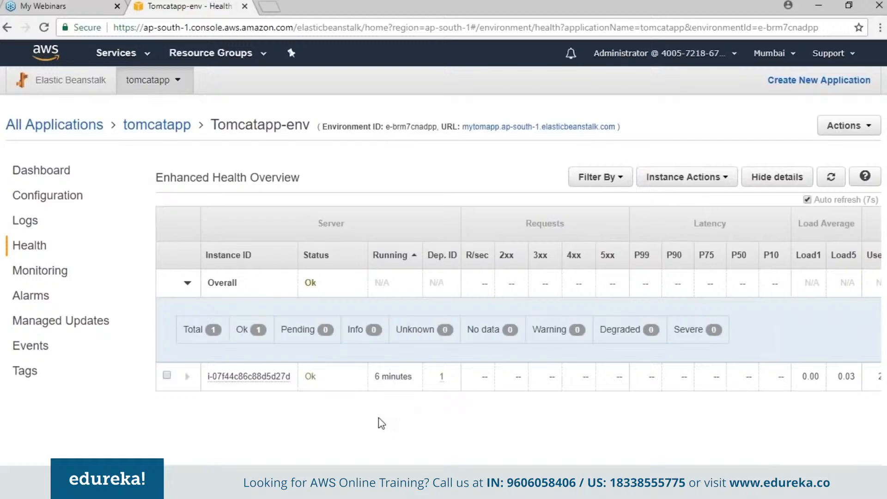
left_click(28, 272)
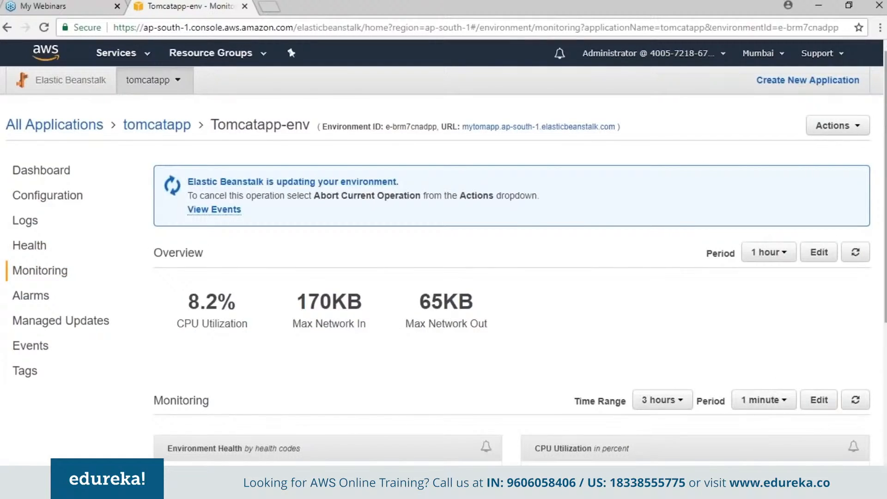
scroll(443, 250, "down", 2)
scroll(348, 207, "down", 3)
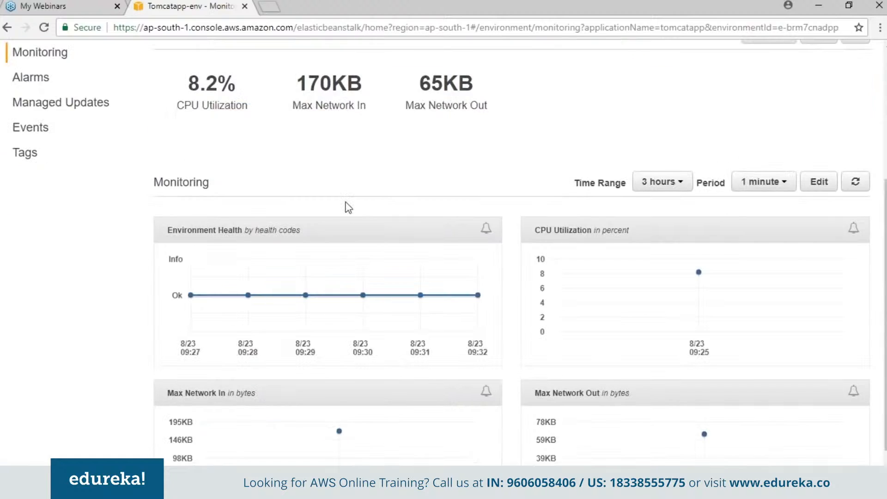
left_click_drag(886, 268, 886, 272)
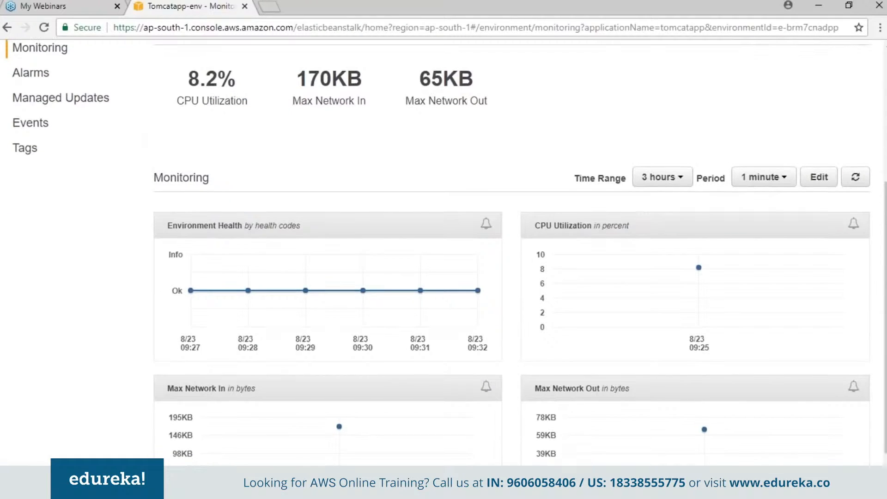
- Review the environment's existing alarms, event history and tags
left_click(30, 73)
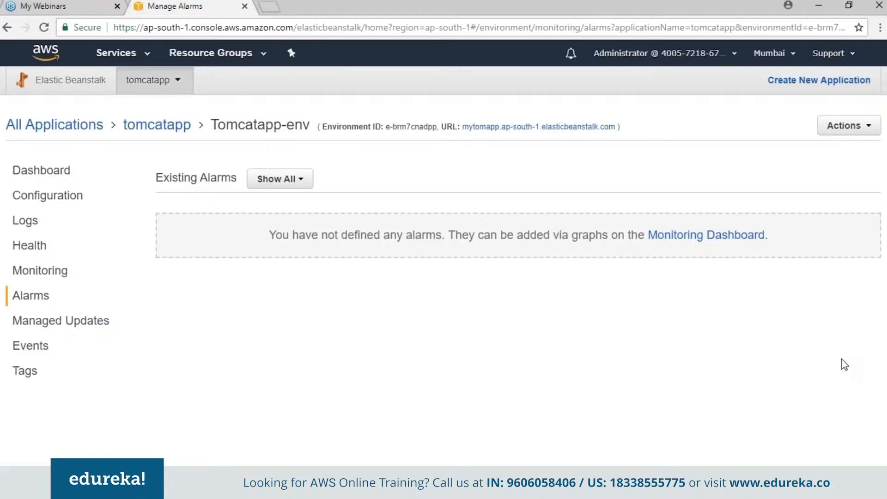
left_click(29, 347)
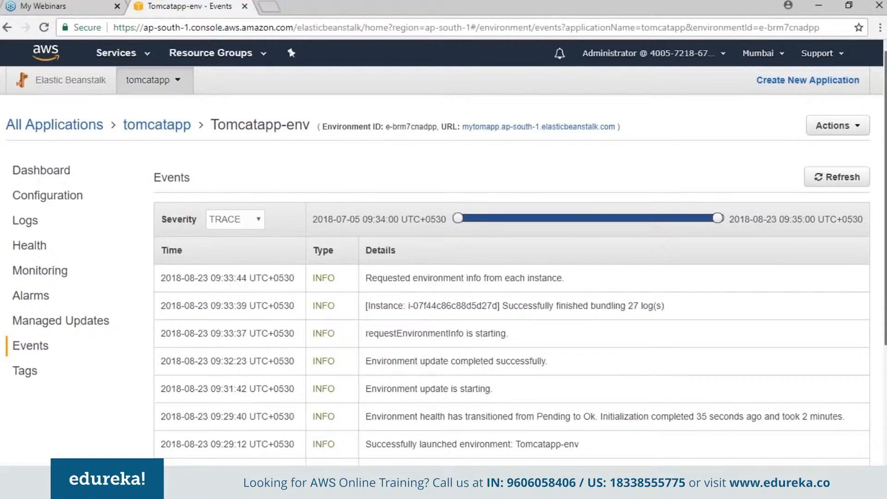
scroll(443, 277, "down", 1)
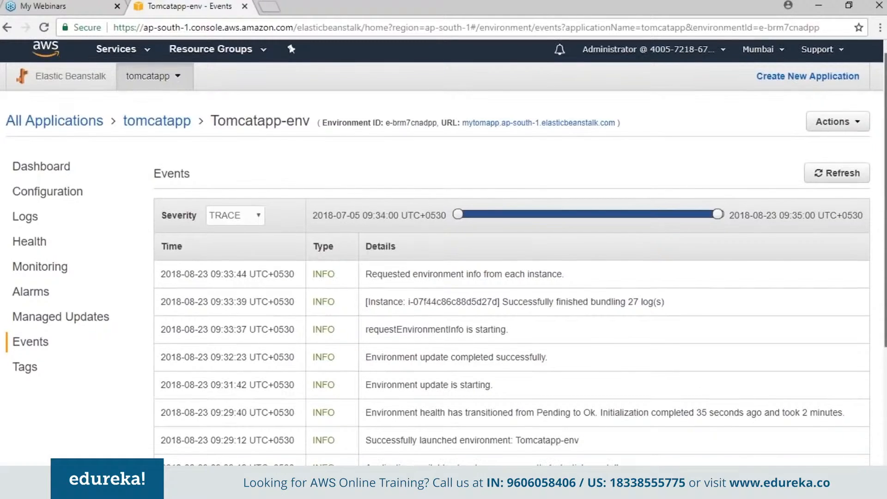
scroll(506, 463, "down", 5)
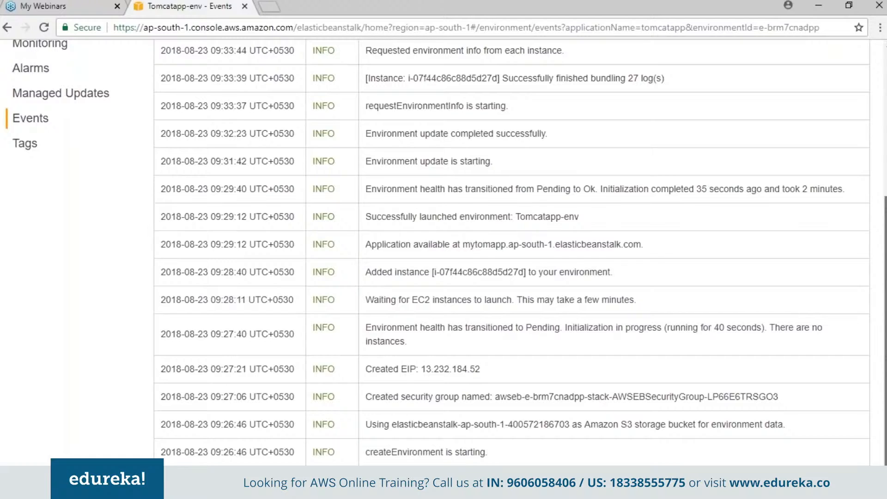
scroll(35, 243, "up", 4)
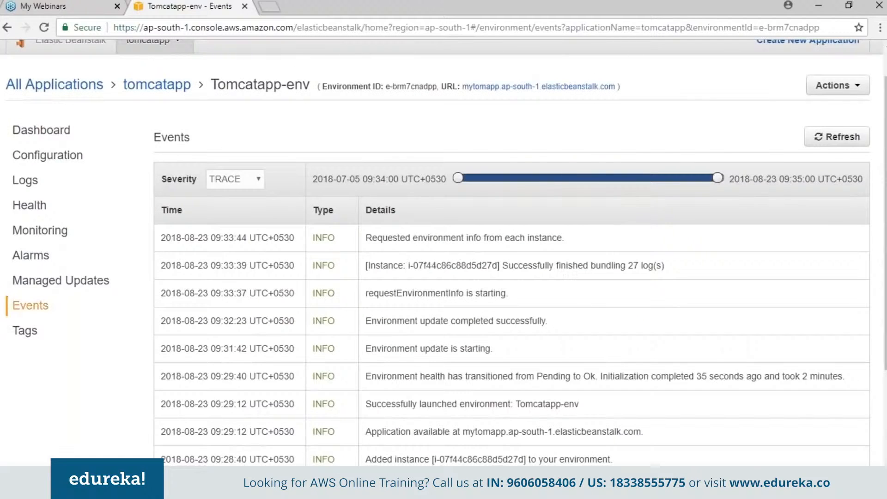
left_click(16, 333)
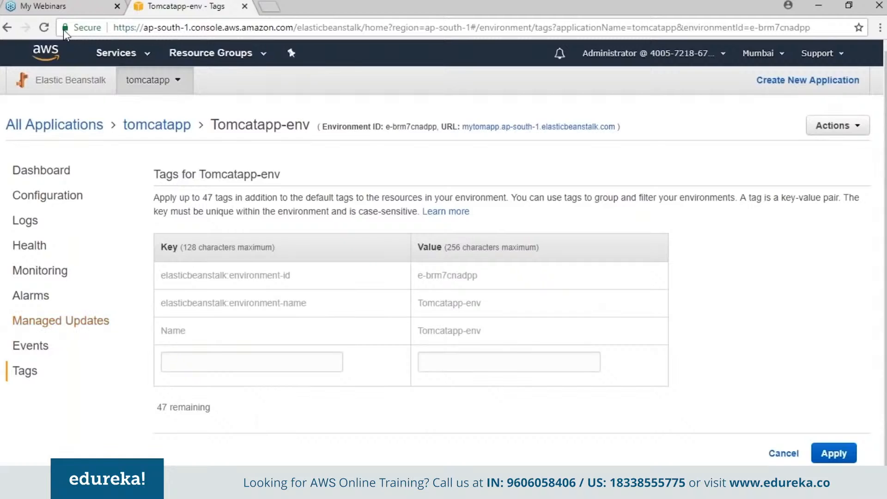
- Return to the environment's dashboard and open the AWS Documentation site from the console
left_click(39, 170)
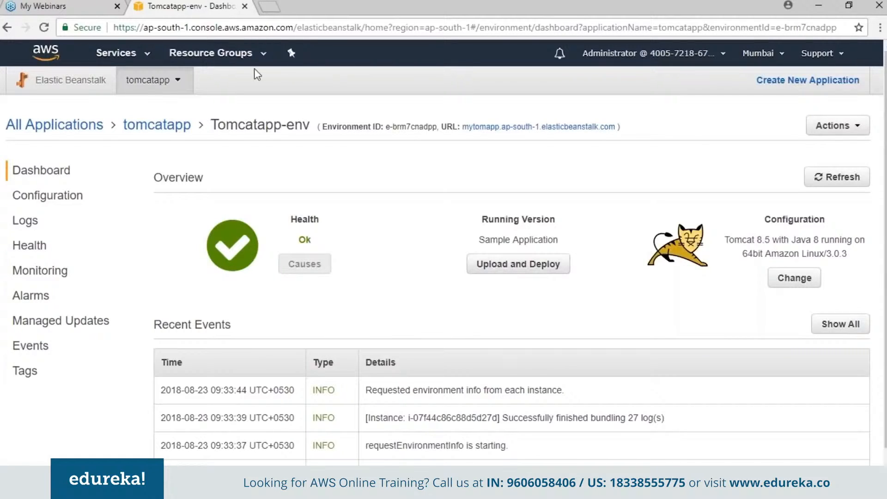
left_click(268, 7)
left_click(199, 4)
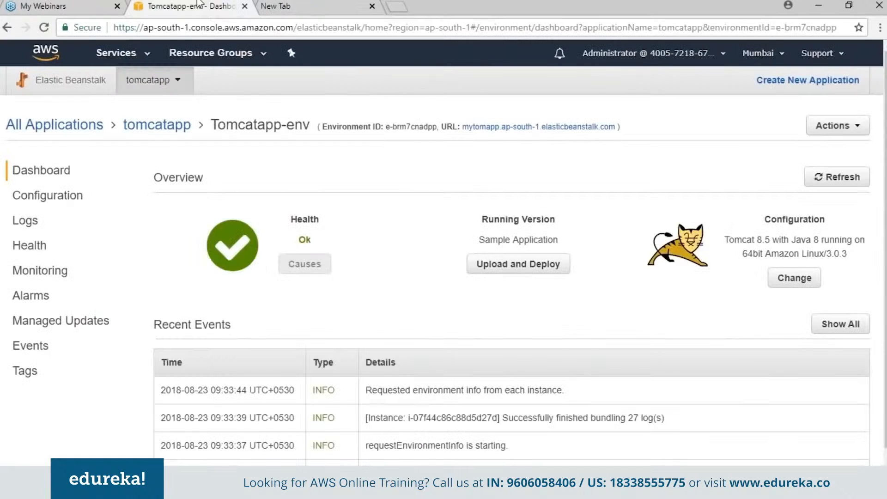
left_click(822, 53)
left_click(797, 129)
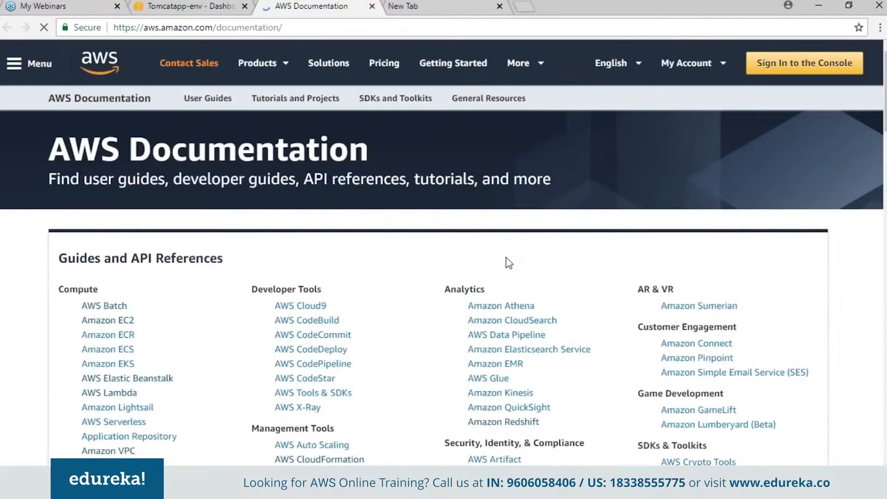
- Locate the Tomcat sample java-tomcat-v3.zip in the Elastic Beanstalk Getting Started guide's Step 4, and return to the environment's dashboard
left_click(128, 378)
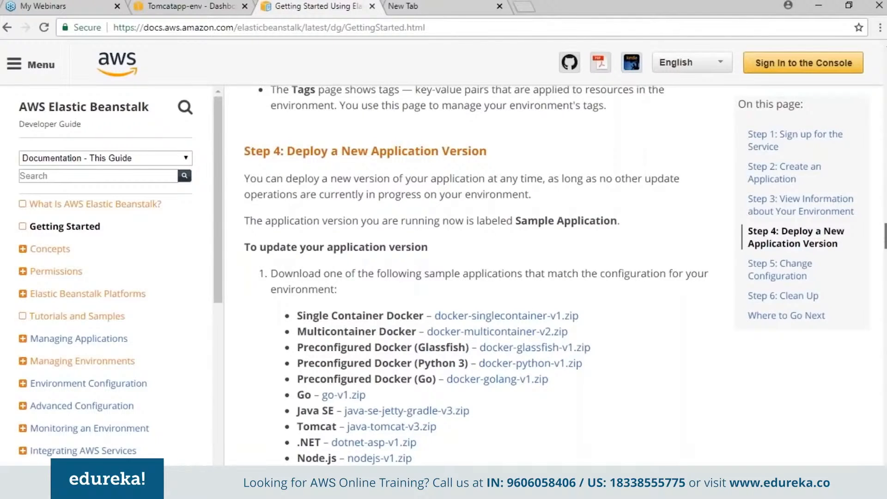
scroll(476, 277, "down", 2)
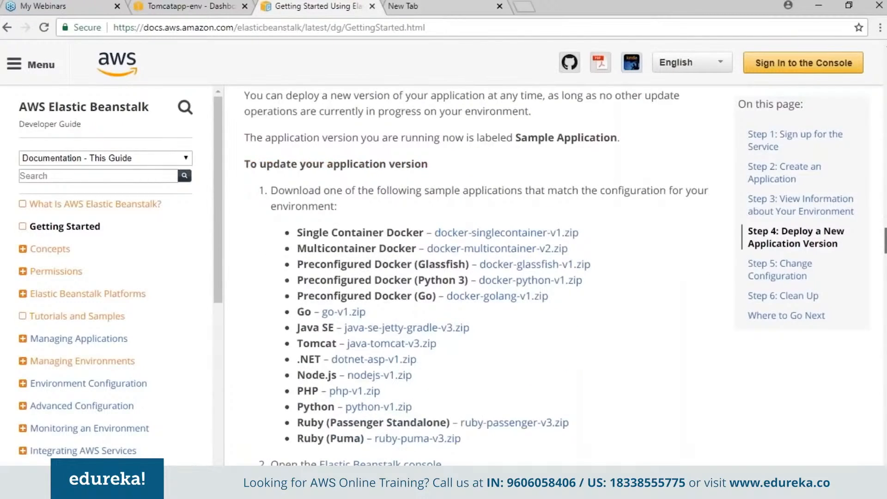
scroll(371, 248, "down", 3)
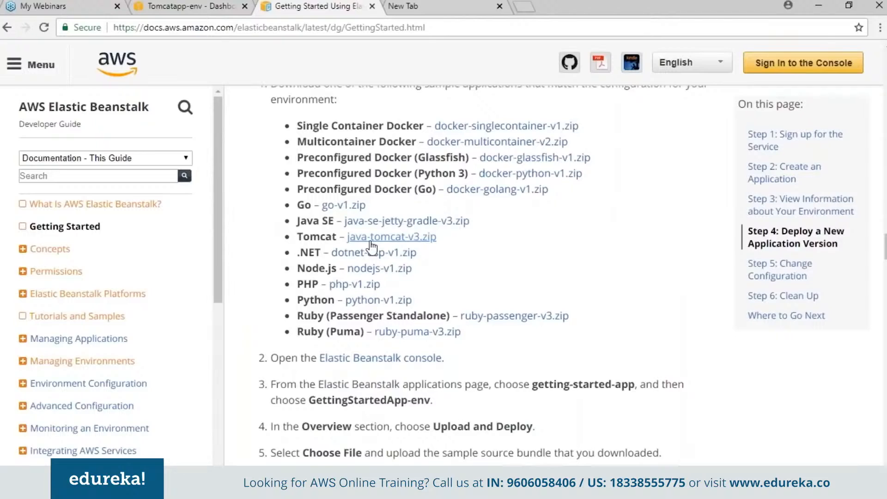
left_click(184, 3)
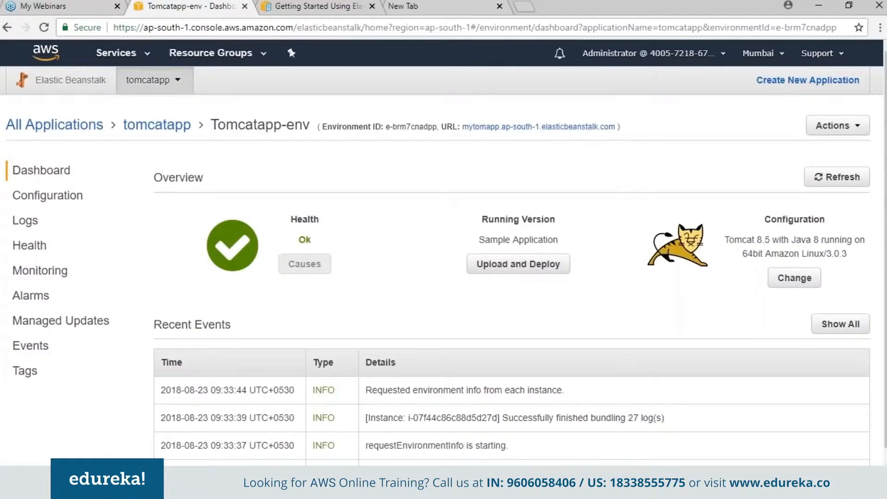
- Upload java-tomcat-v3.zip from the Desktop as a new application version of tomcatapp, labelled newver
left_click(13, 130)
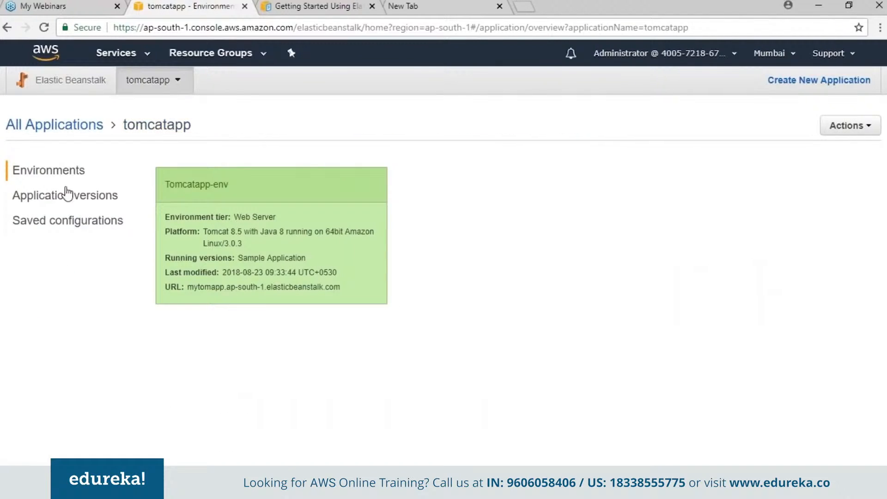
left_click(57, 197)
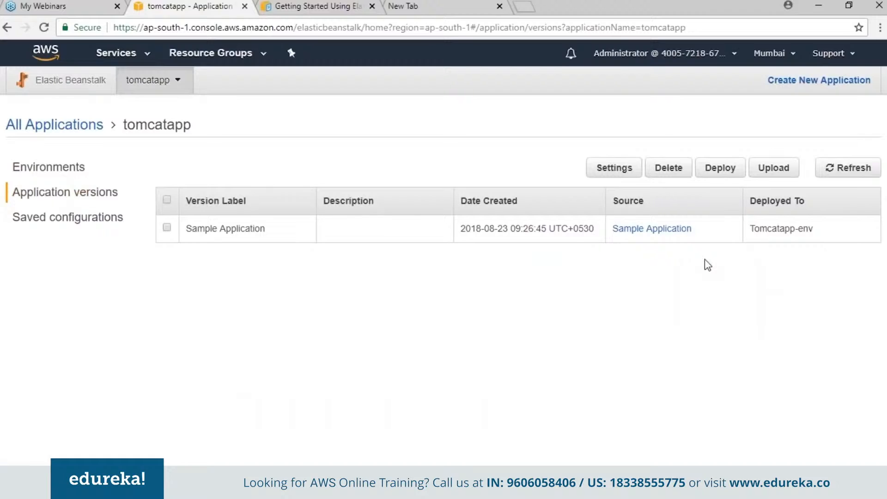
left_click(770, 175)
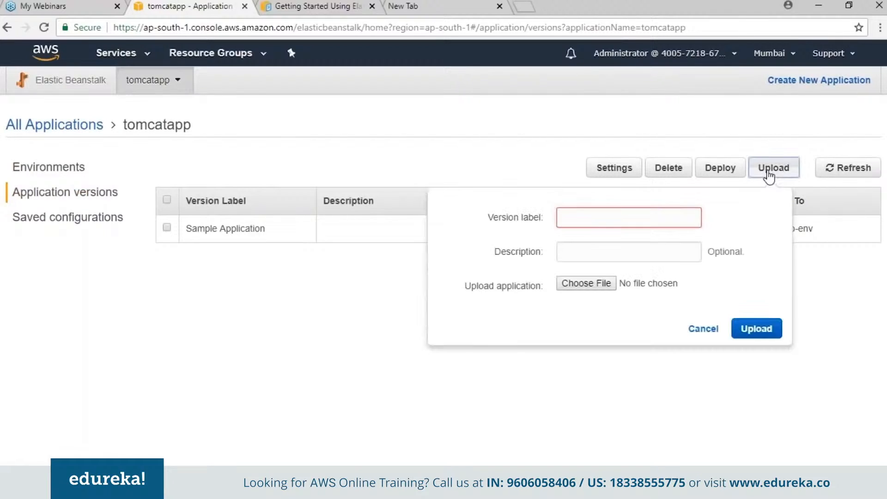
left_click(608, 217)
type("newver")
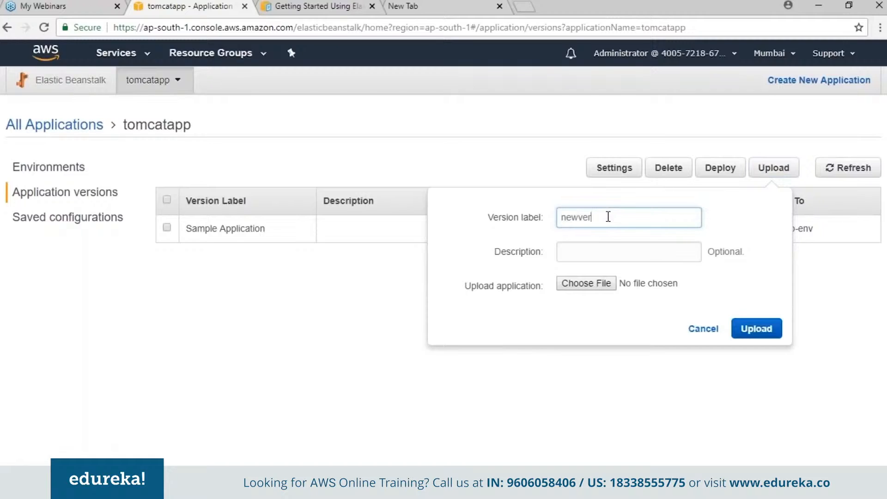
left_click(578, 290)
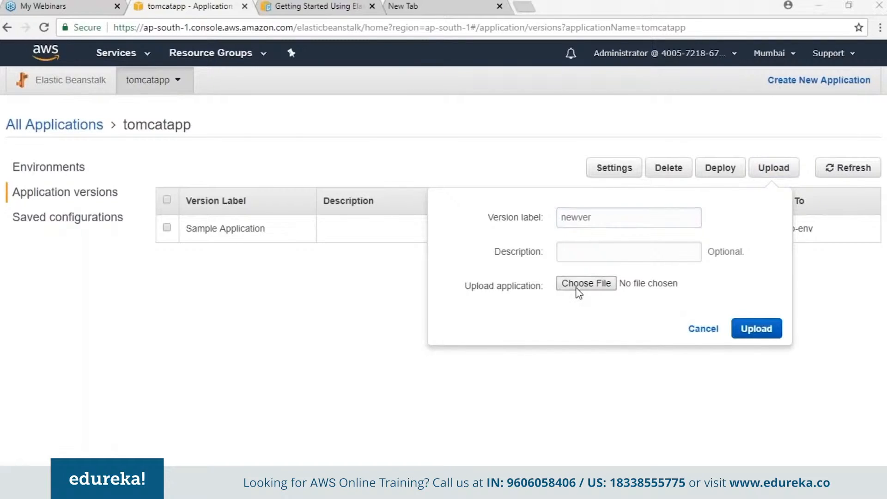
left_click(304, 132)
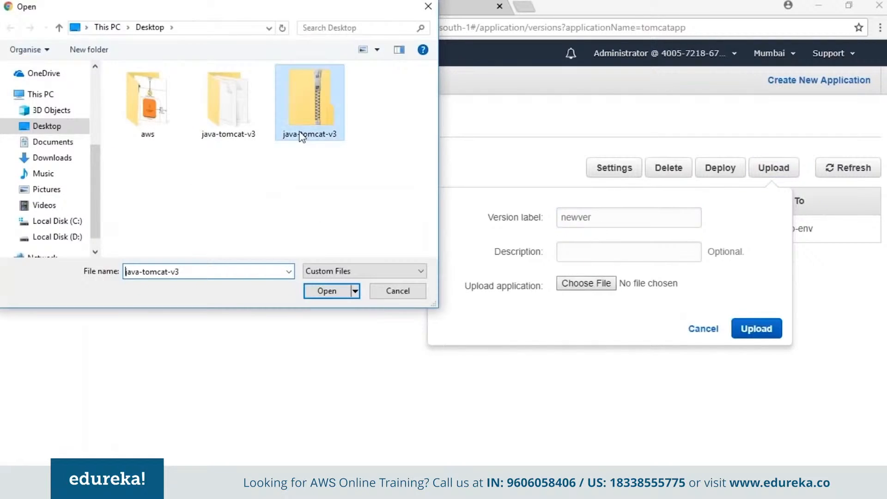
left_click(317, 292)
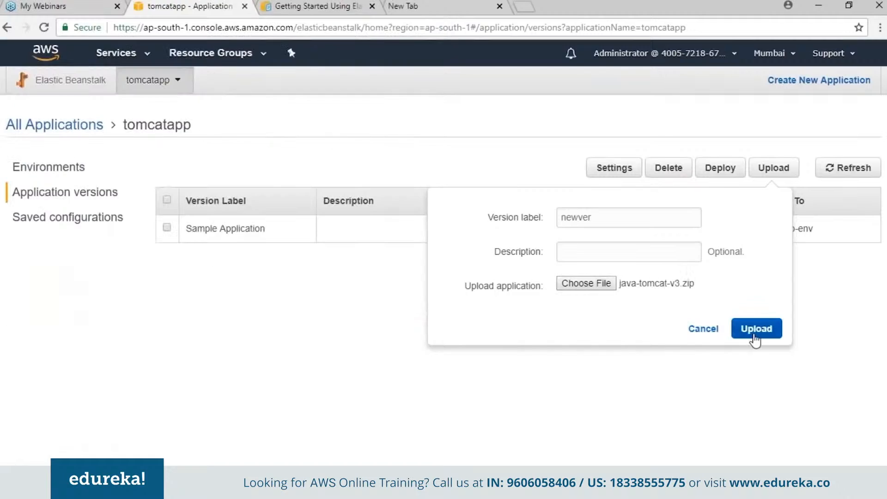
left_click(755, 334)
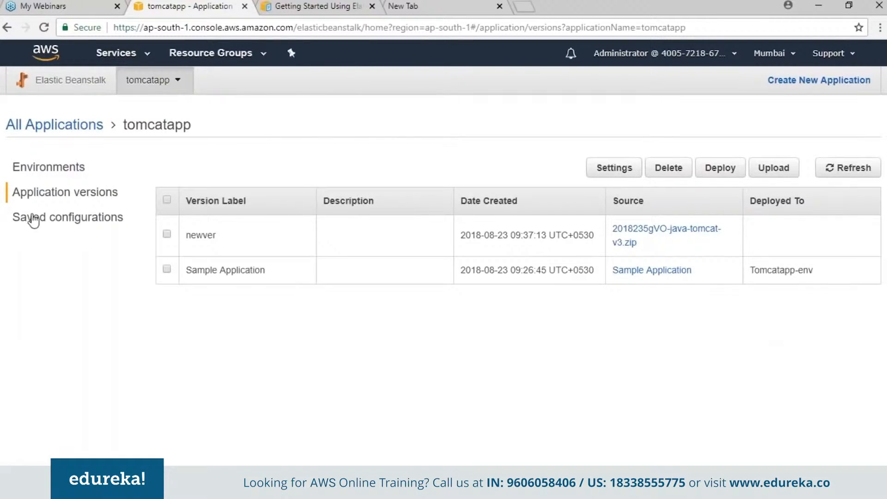
- Deploy the application version newver to the Tomcatapp-env environment
left_click(54, 177)
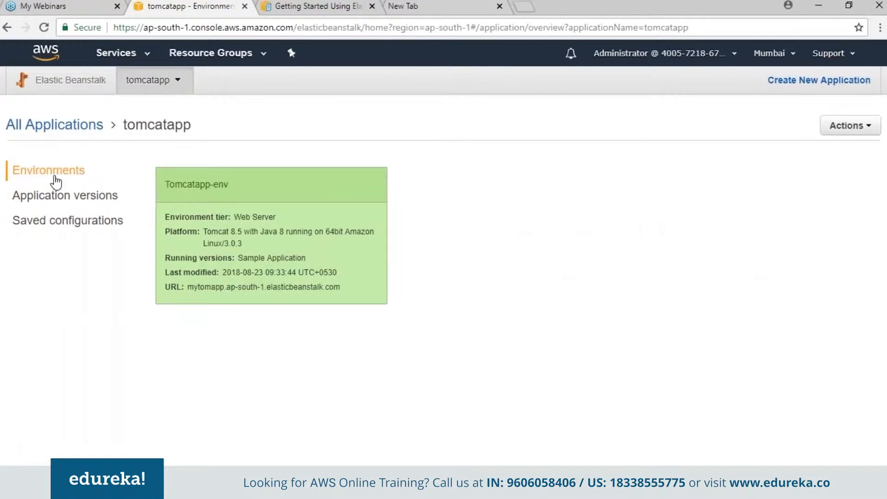
left_click(188, 189)
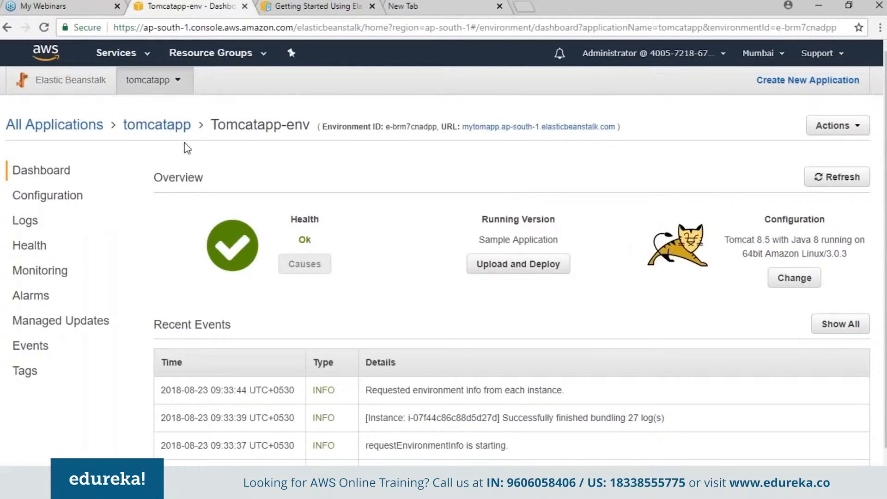
left_click(157, 125)
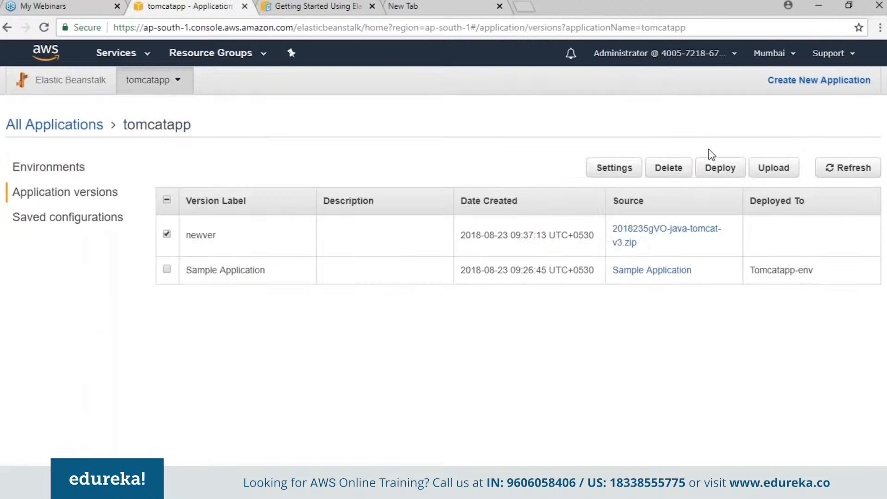
left_click(712, 167)
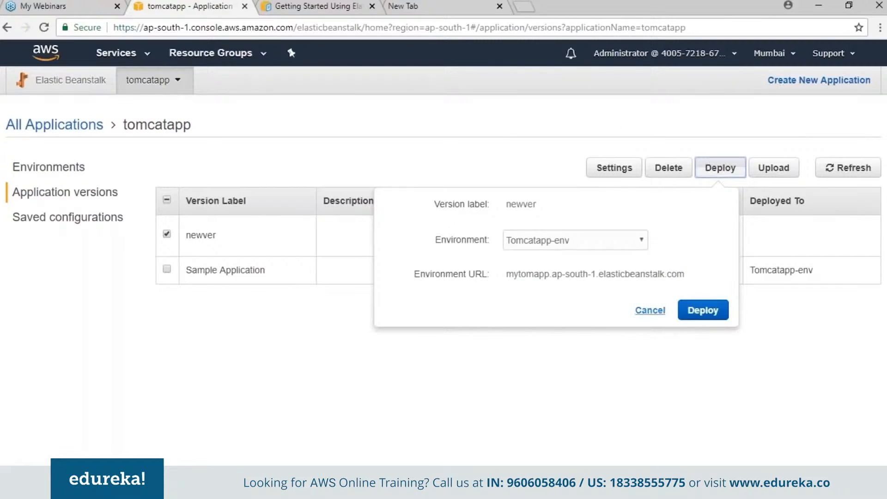
left_click(683, 317)
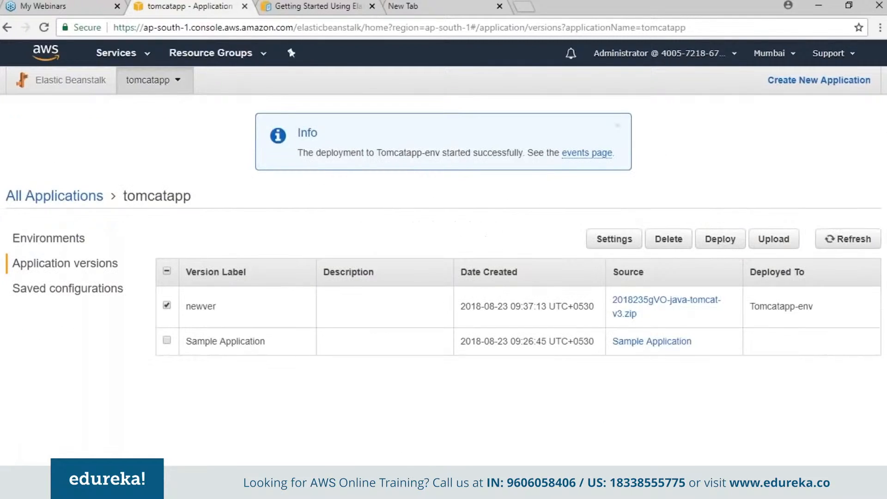
- Check the deployment on the Tomcatapp-env dashboard and review tomcatapp's list of application versions
left_click(72, 245)
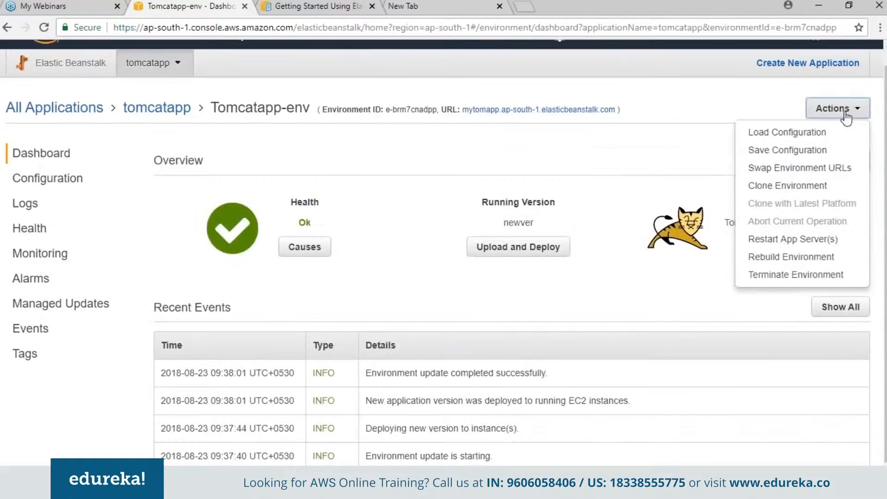
left_click(604, 283)
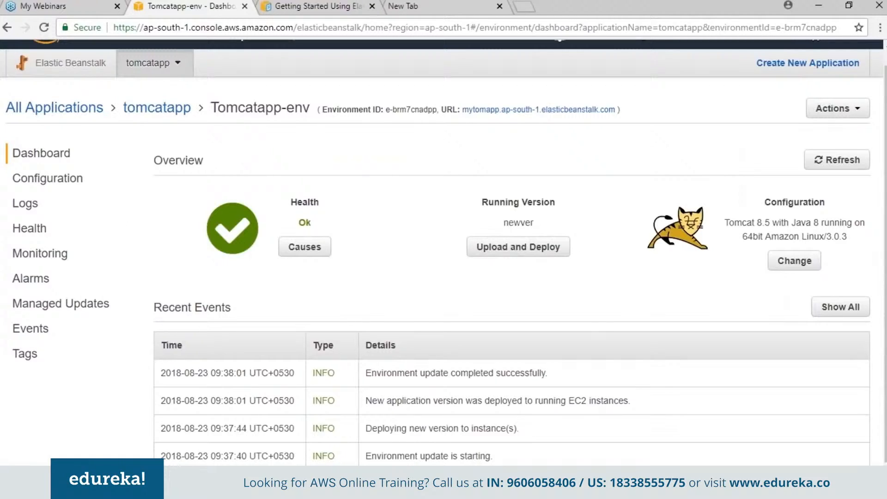
left_click(157, 108)
left_click(83, 196)
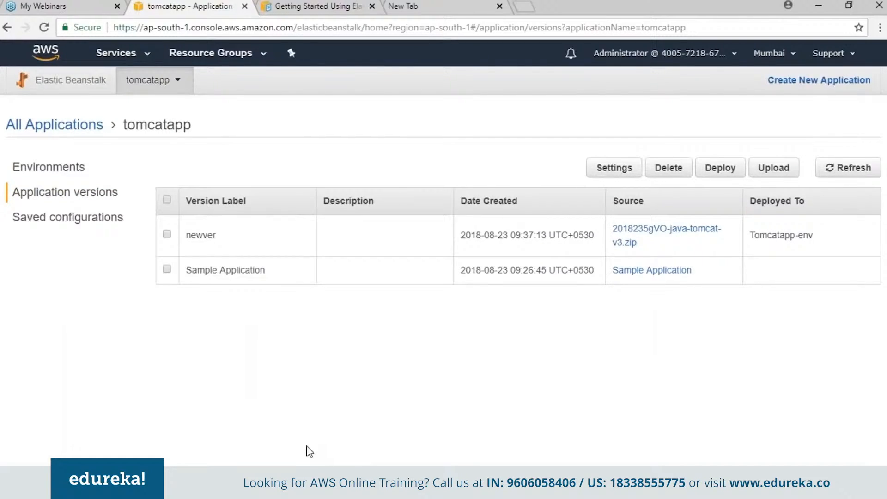
- Return to the Tomcatapp-env dashboard and review the available environment actions, including Terminate Environment
left_click(77, 172)
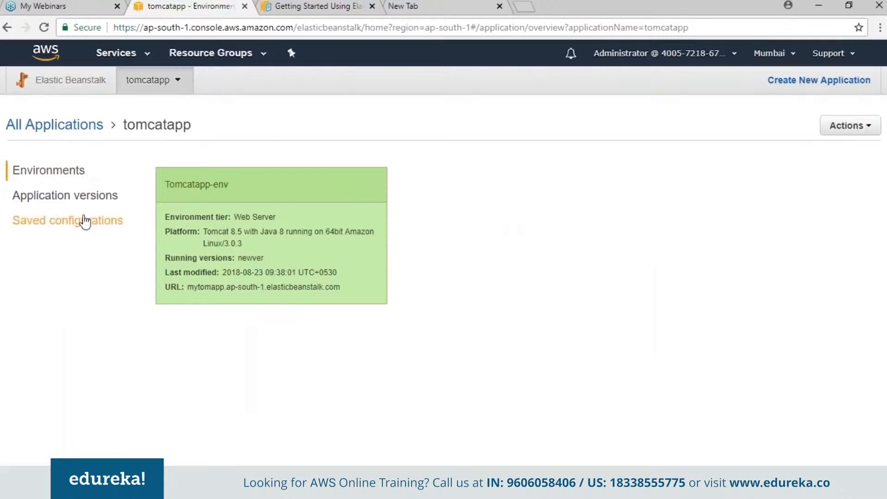
left_click(194, 184)
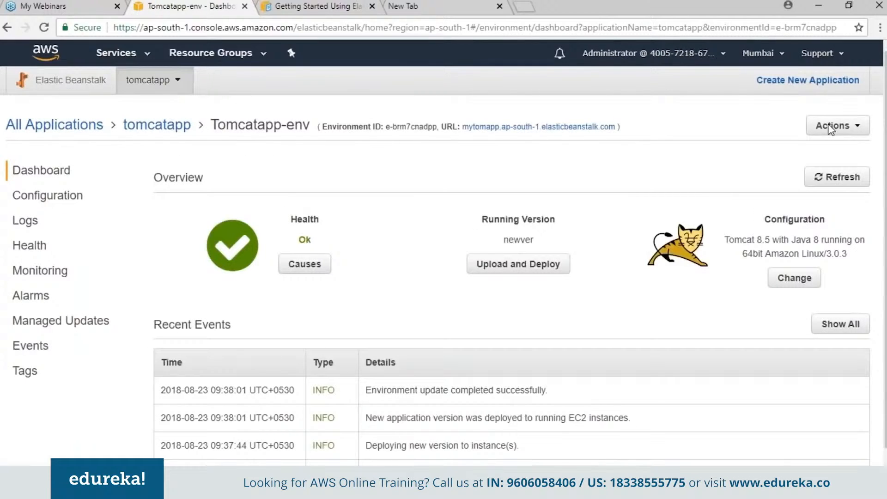
left_click(830, 129)
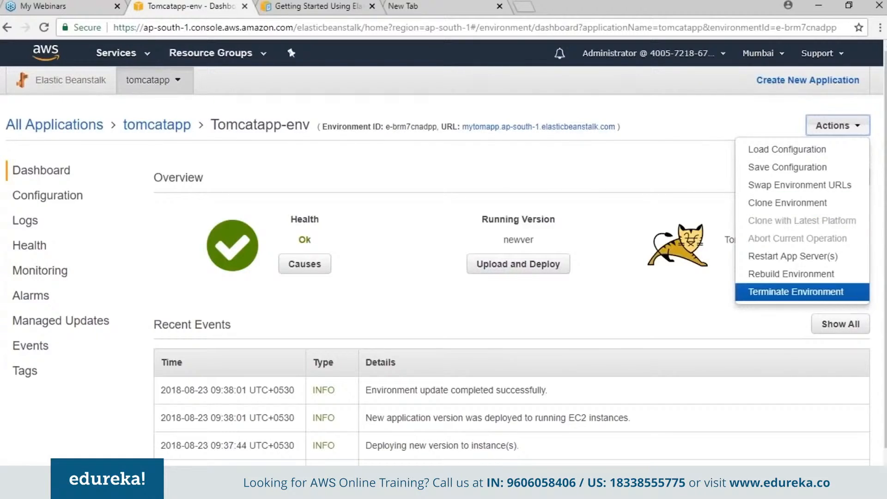
left_click(296, 195)
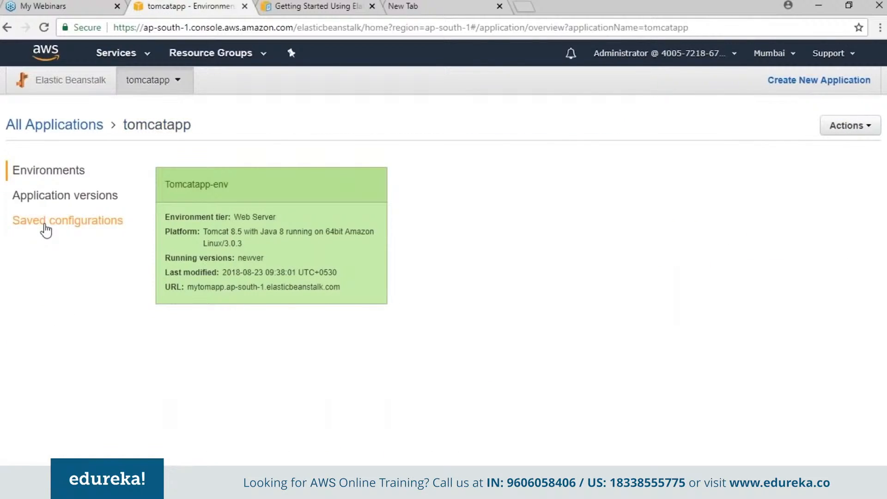
- Review tomcatapp's saved configurations and return to the Tomcatapp-env dashboard
left_click(46, 222)
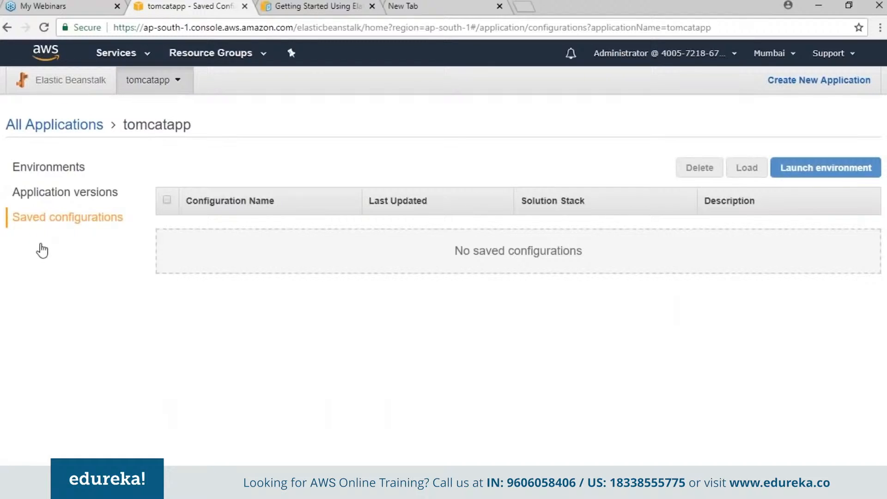
left_click(71, 169)
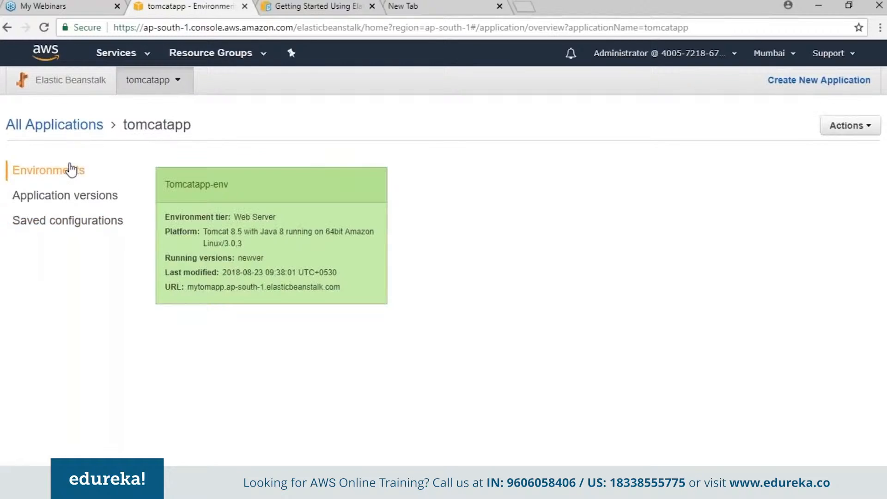
left_click(290, 187)
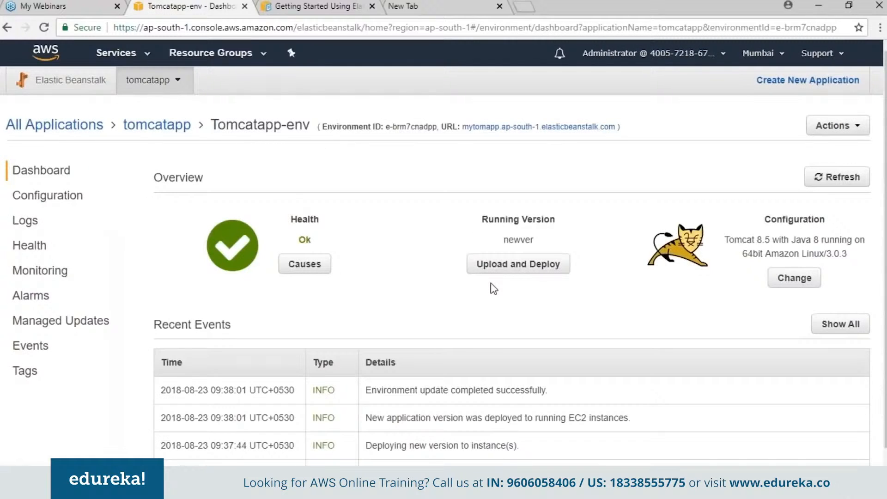